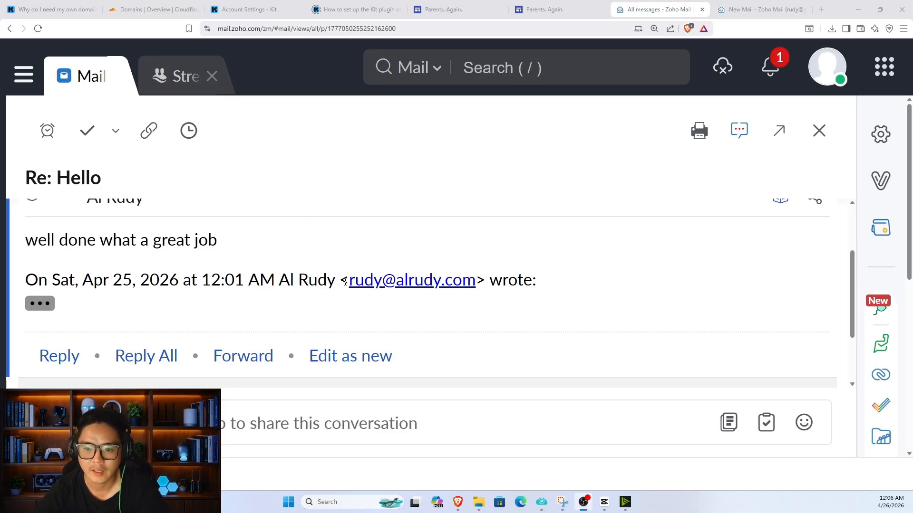
# Step: Check in the Cloudflare dashboard's Domains list that alrudy.com is active
pyautogui.moveTo(345, 281); pyautogui.dragTo(454, 272)
pyautogui.scroll(-4, 395, 224)
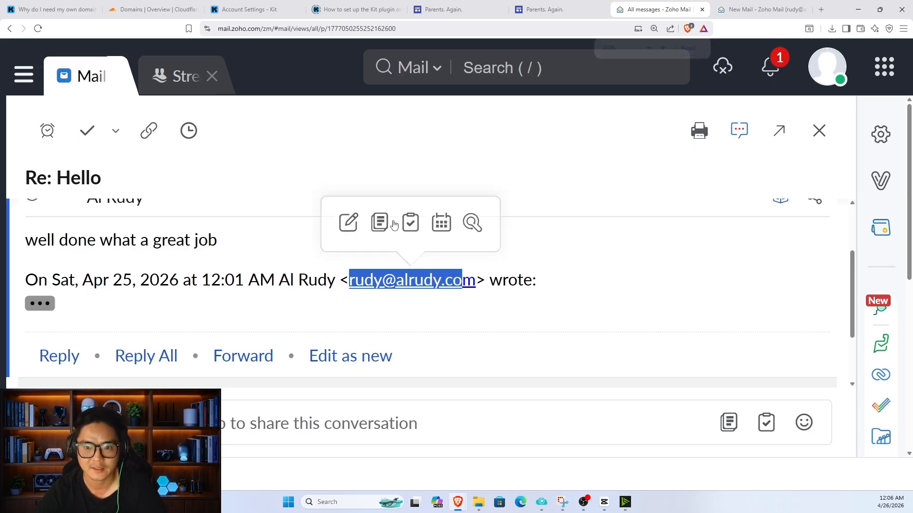
pyautogui.scroll(-5, 399, 228)
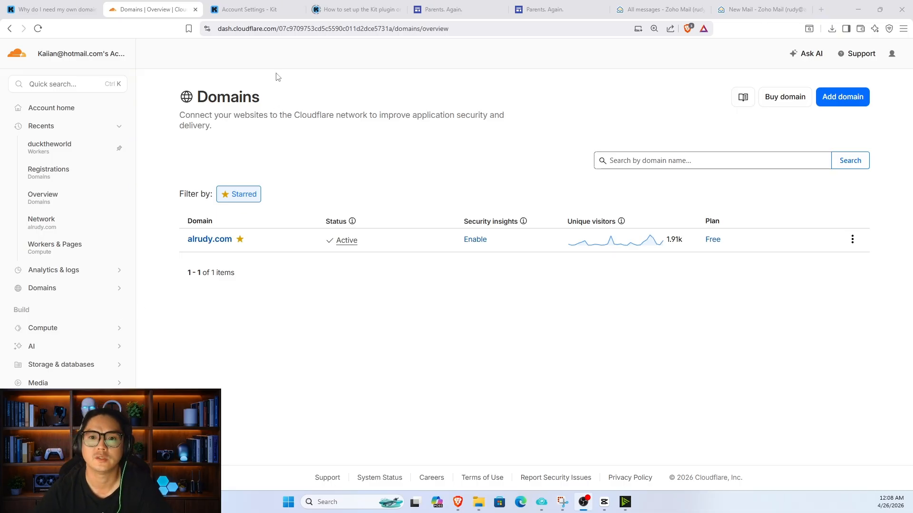
pyautogui.click(279, 30)
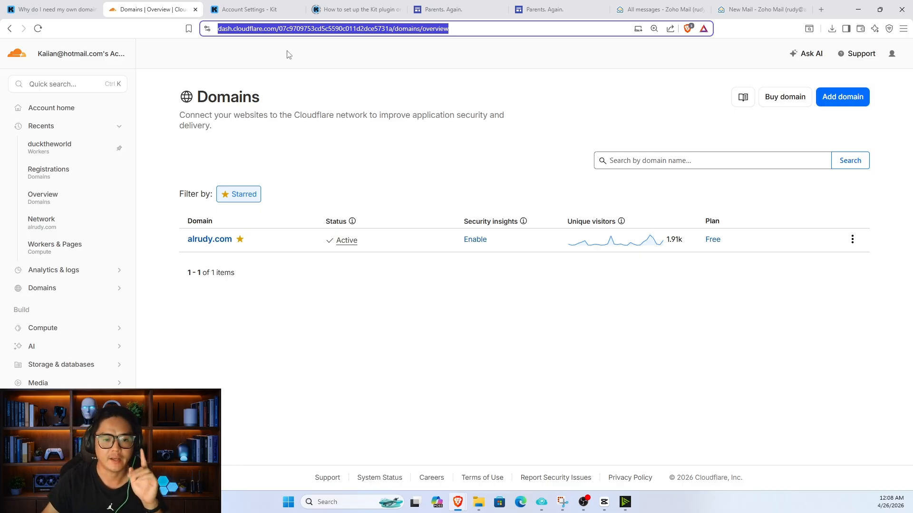
pyautogui.click(74, 290)
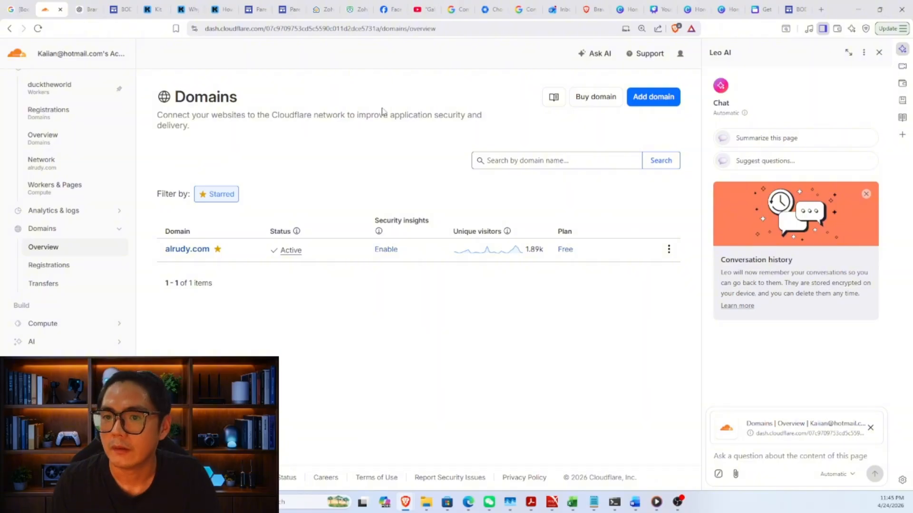
pyautogui.click(324, 9)
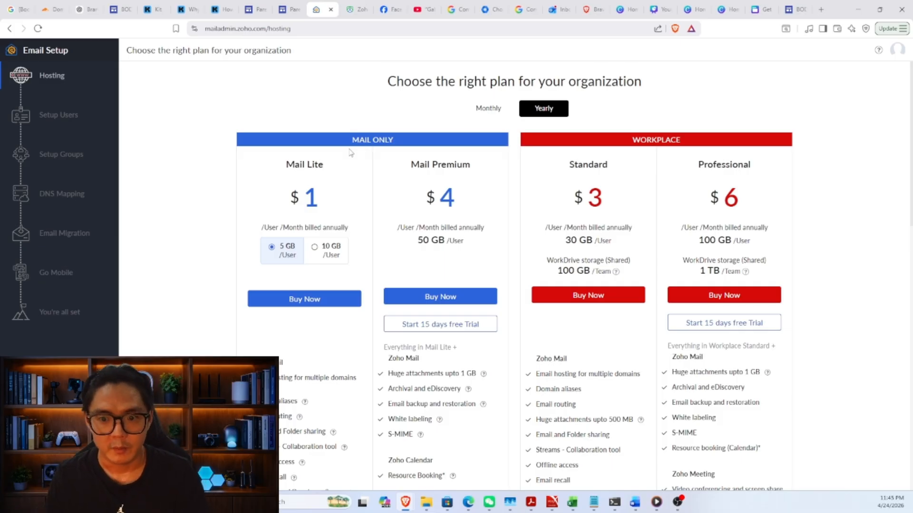
# Step: Choose the Mail Lite plan and add the existing domain alrudy.com with an organization name
pyautogui.scroll(-2, 318, 249)
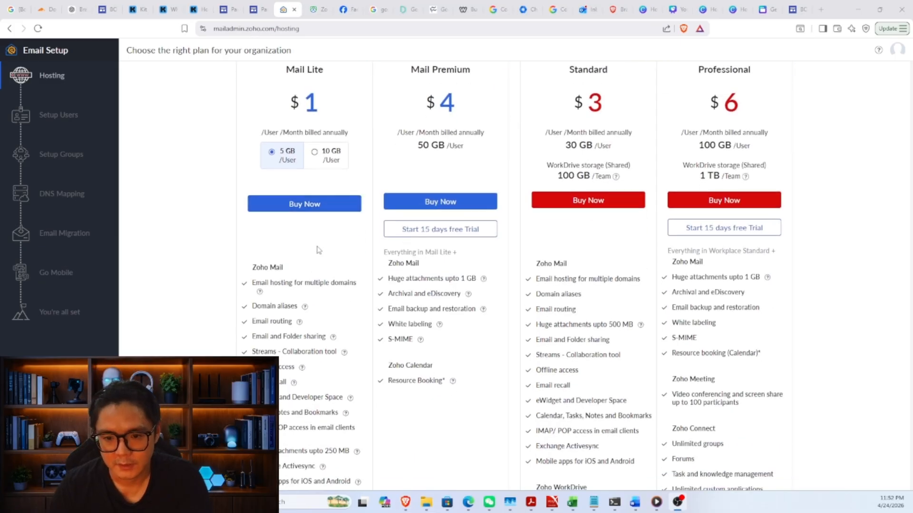
pyautogui.click(317, 207)
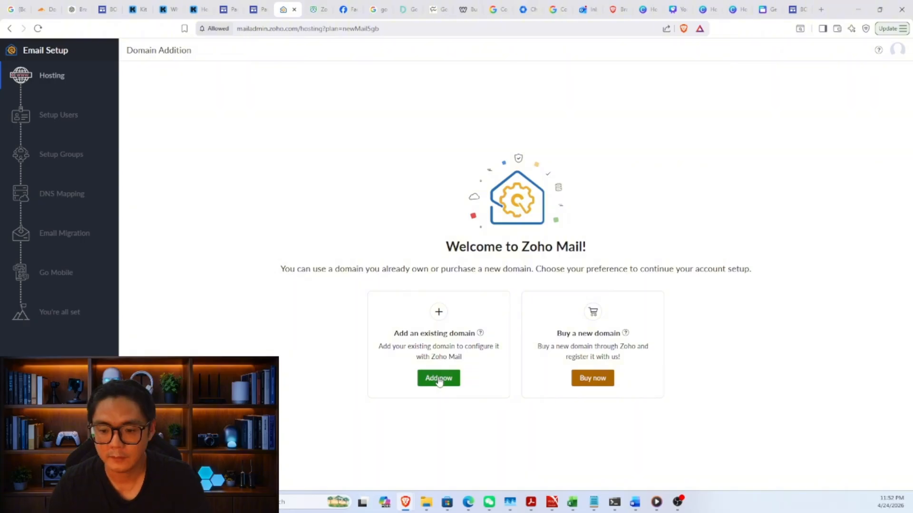
pyautogui.click(439, 379)
pyautogui.click(452, 288)
pyautogui.write('a')
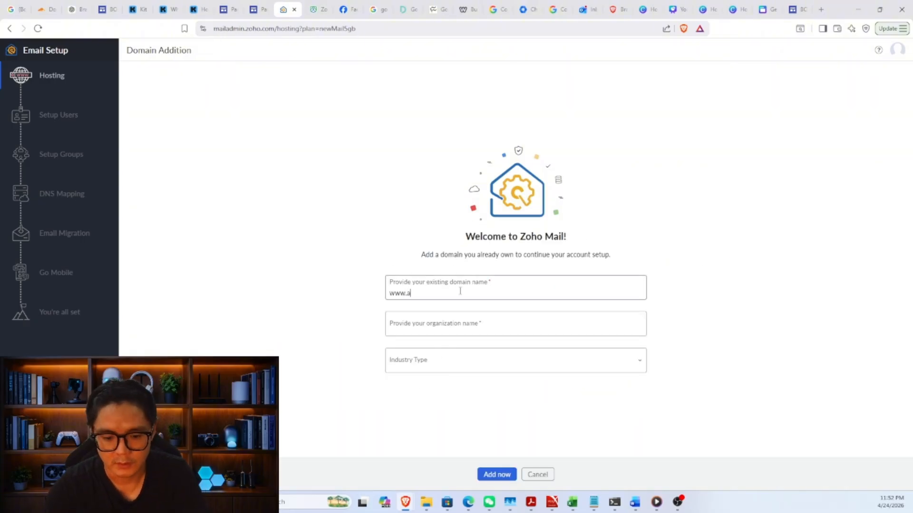
pyautogui.write('lrudy.com')
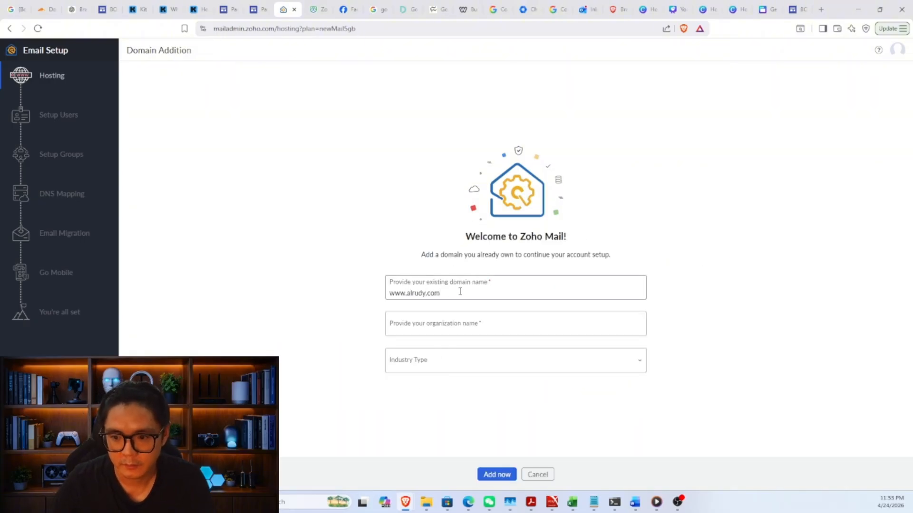
pyautogui.click(456, 326)
pyautogui.write('Al Rudy')
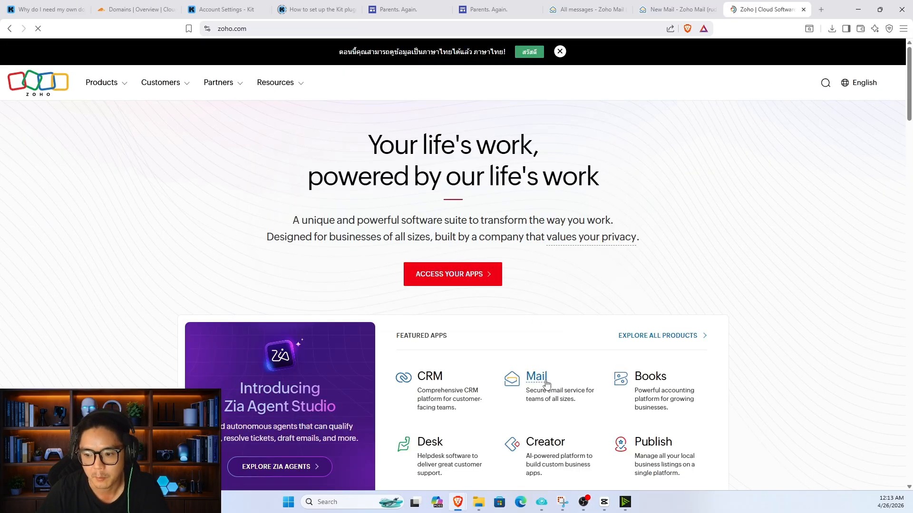
# Step: View the Zoho Mail product page, then return to the alrudy.com domain verification step
pyautogui.click(545, 383)
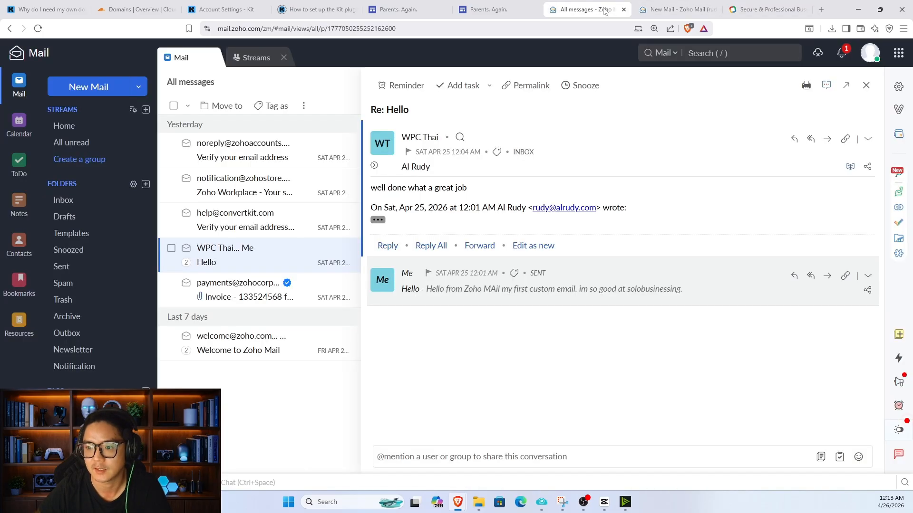
pyautogui.click(584, 10)
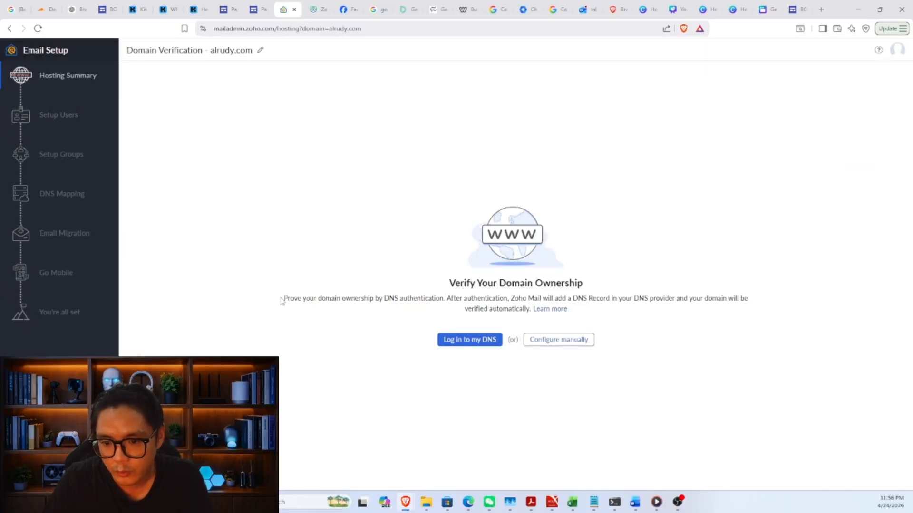
pyautogui.moveTo(282, 299); pyautogui.dragTo(726, 311)
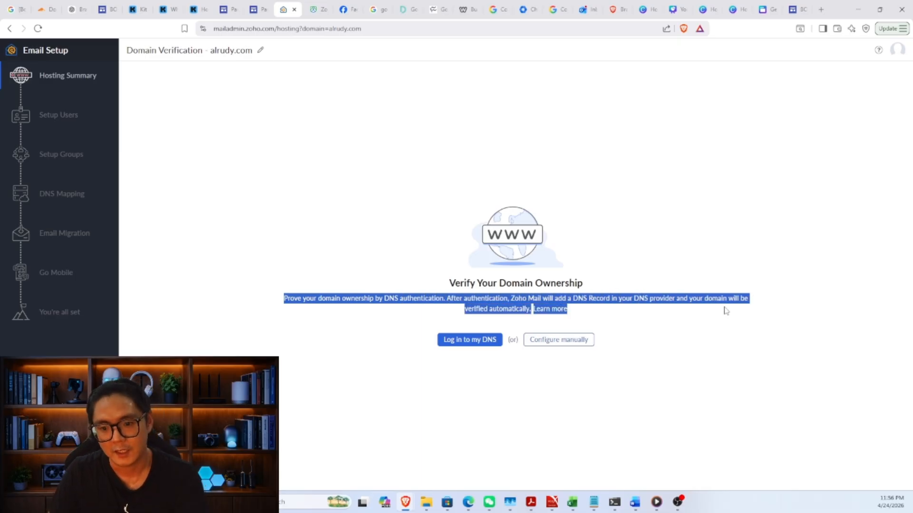
# Step: Review and authorize Zoho's TXT verification record for alrudy.com in Cloudflare
pyautogui.click(720, 314)
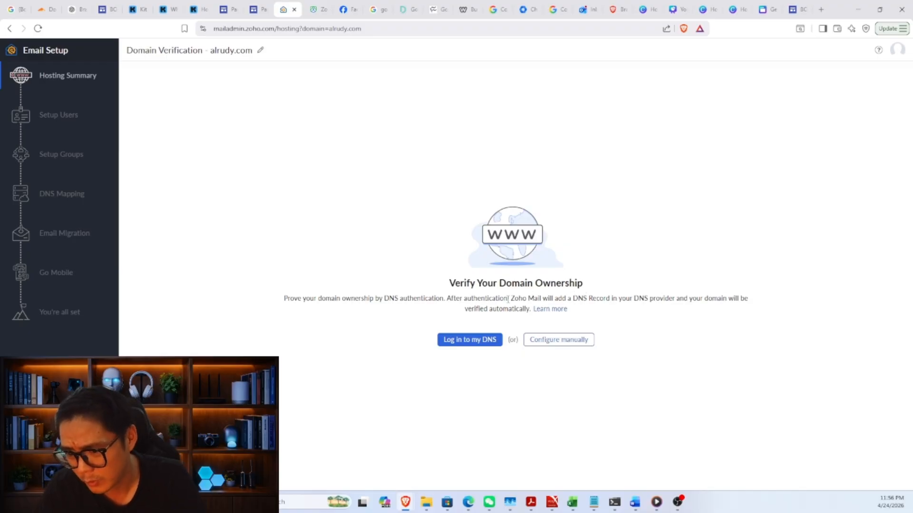
pyautogui.click(488, 341)
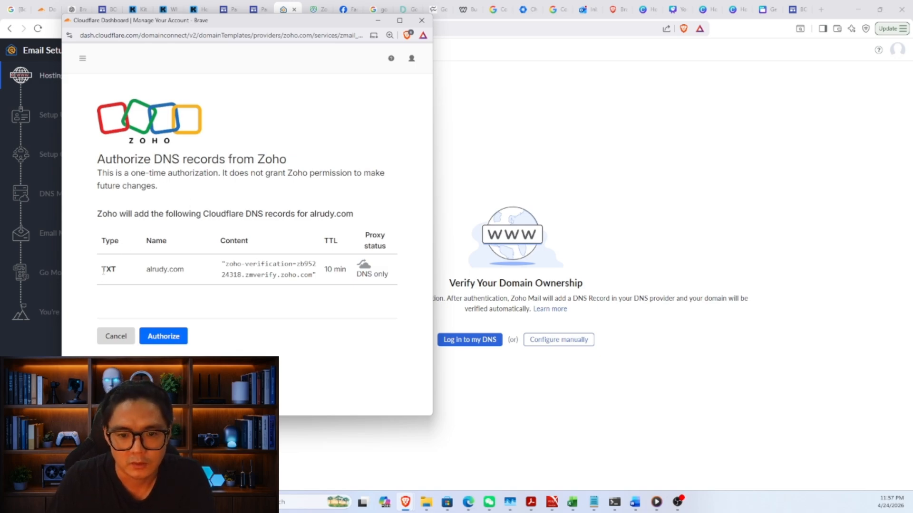
pyautogui.doubleClick(147, 270)
pyautogui.click(223, 269)
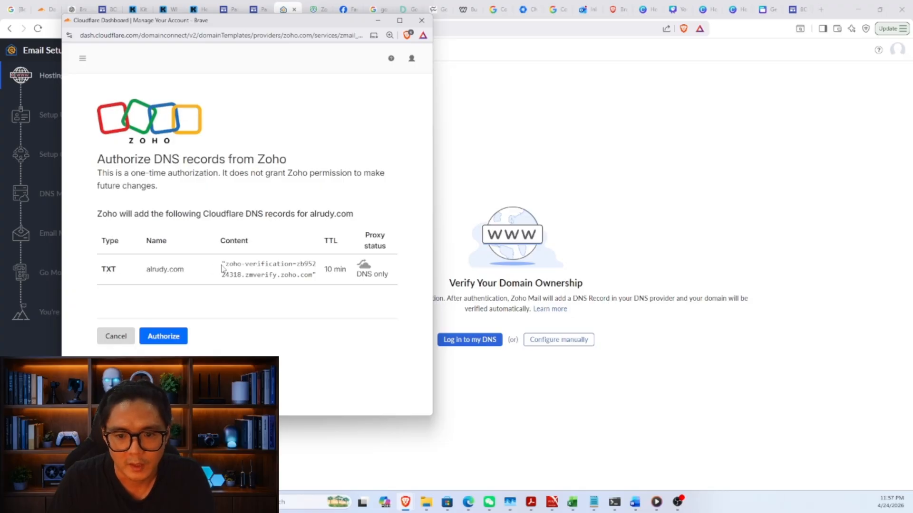
pyautogui.moveTo(220, 260); pyautogui.dragTo(393, 274)
pyautogui.click(393, 273)
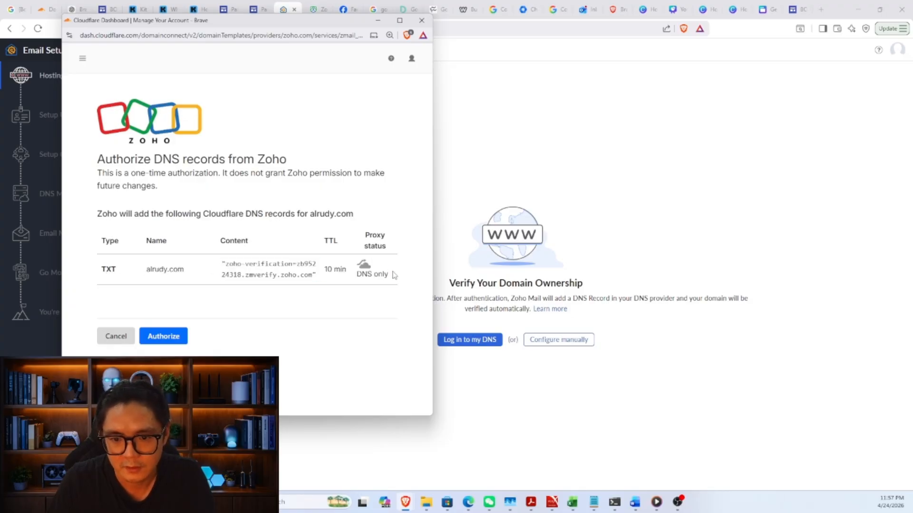
pyautogui.click(163, 337)
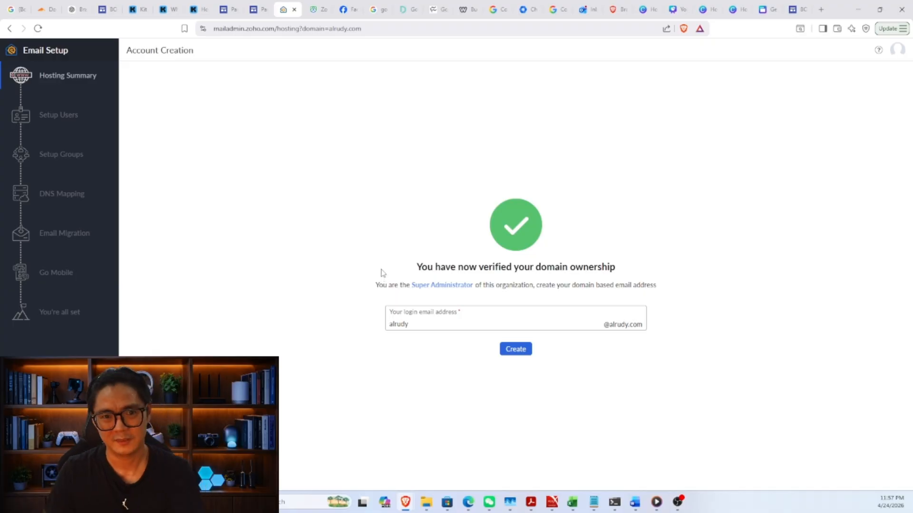
# Step: Create the administrator's alrudy.com login account with the new login name
pyautogui.tripleClick(475, 325)
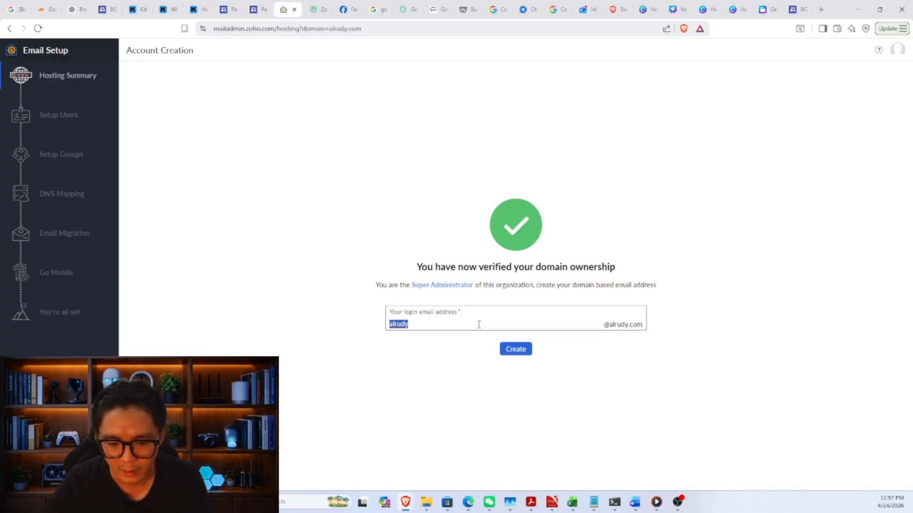
pyautogui.write('ru')
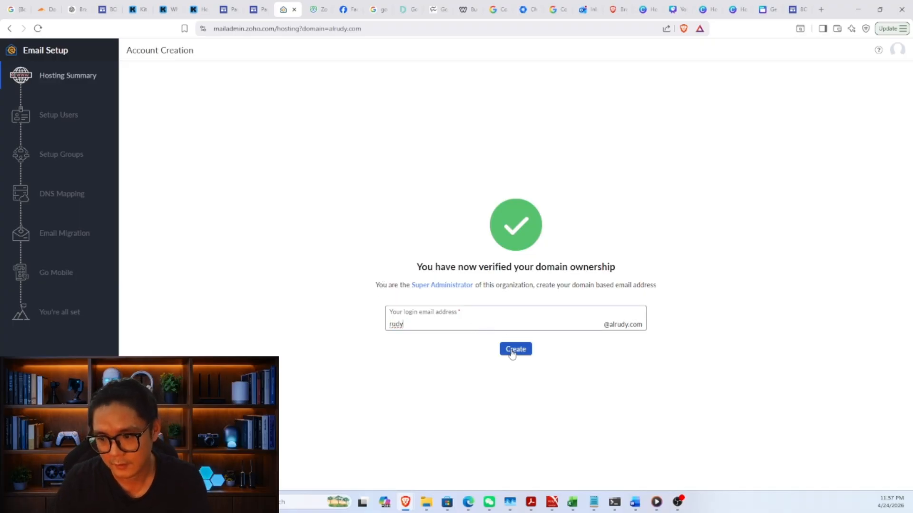
pyautogui.click(512, 354)
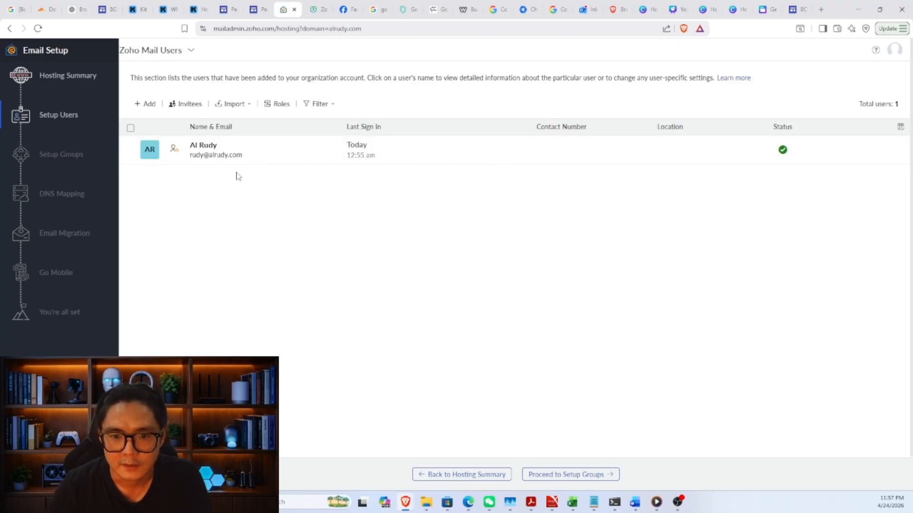
# Step: Select all users and skip past group setup to DNS mapping
pyautogui.click(130, 128)
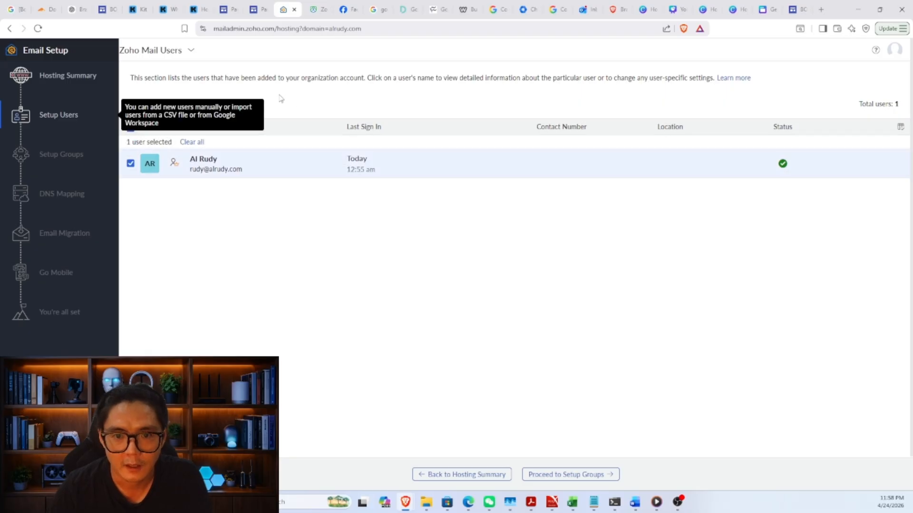
pyautogui.click(588, 477)
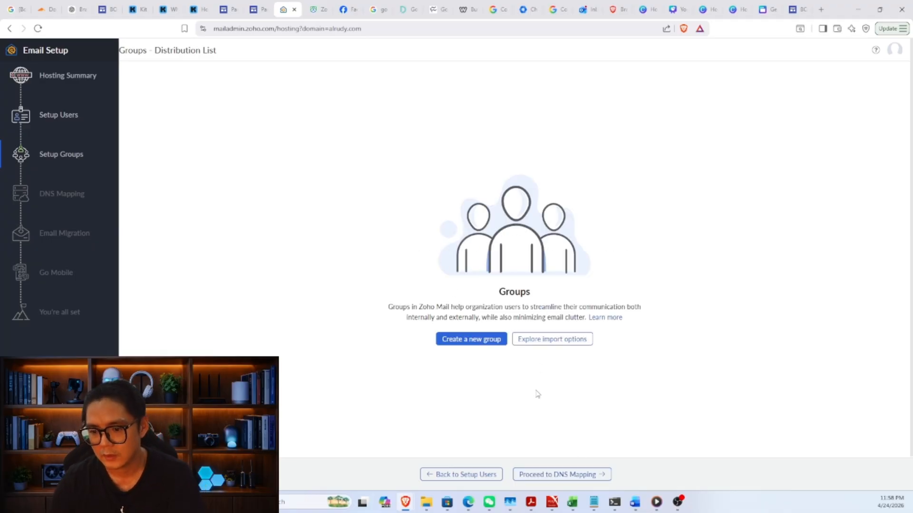
pyautogui.click(581, 482)
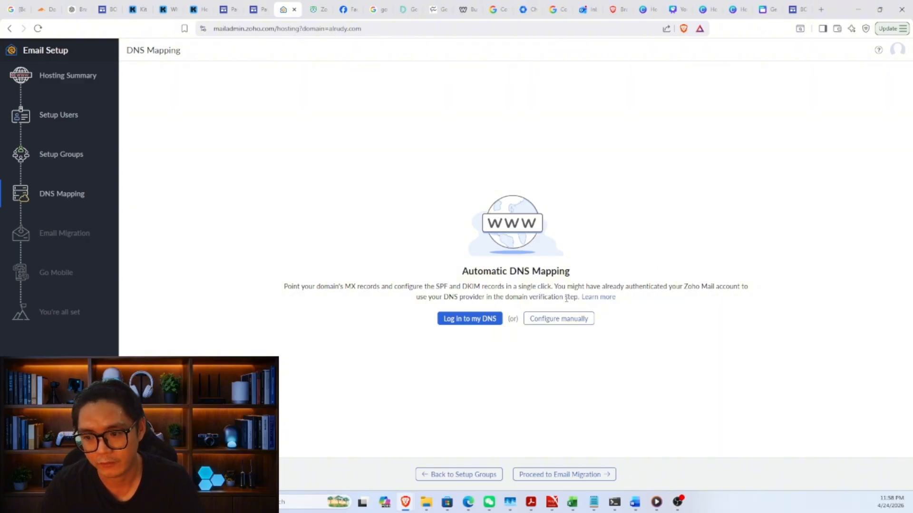
# Step: Authorize Cloudflare to add alrudy.com's MX, SPF and DKIM records, then reach Email Migration
pyautogui.click(463, 319)
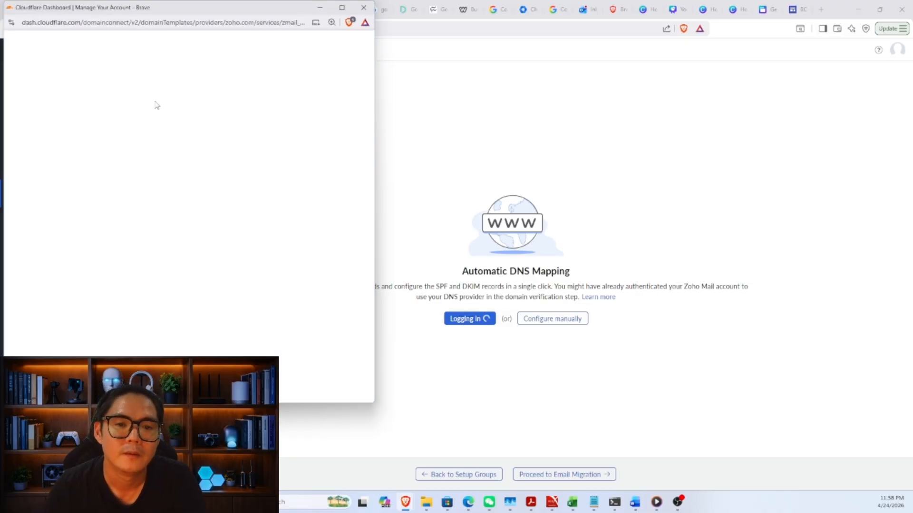
pyautogui.scroll(-1, 246, 200)
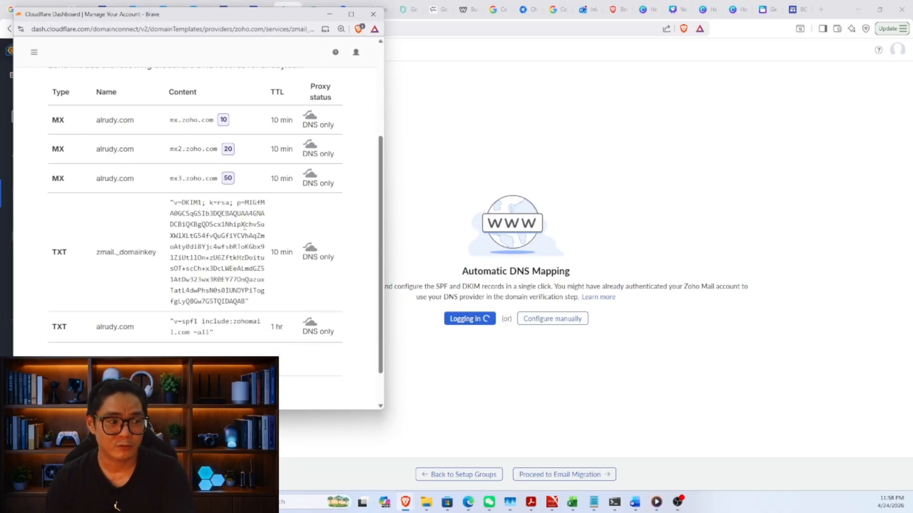
pyautogui.scroll(-1, 244, 228)
pyautogui.click(116, 353)
pyautogui.scroll(1, 190, 319)
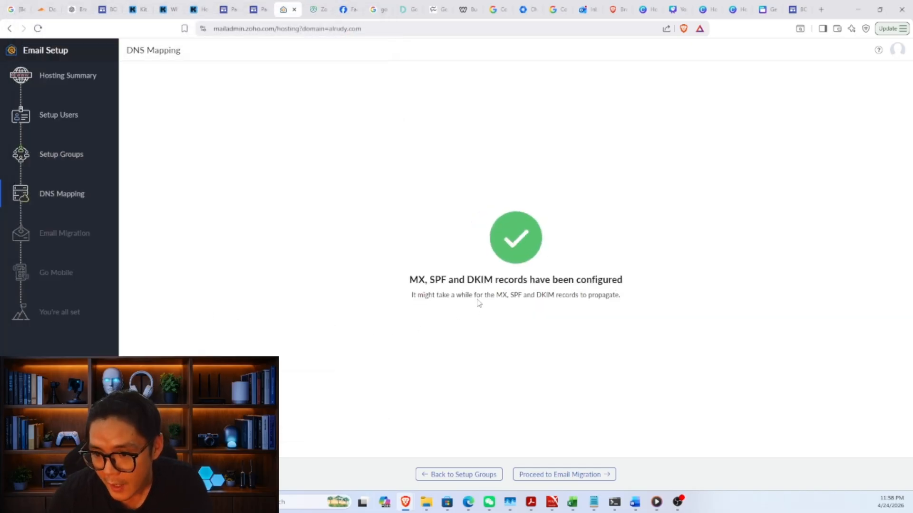
pyautogui.click(574, 475)
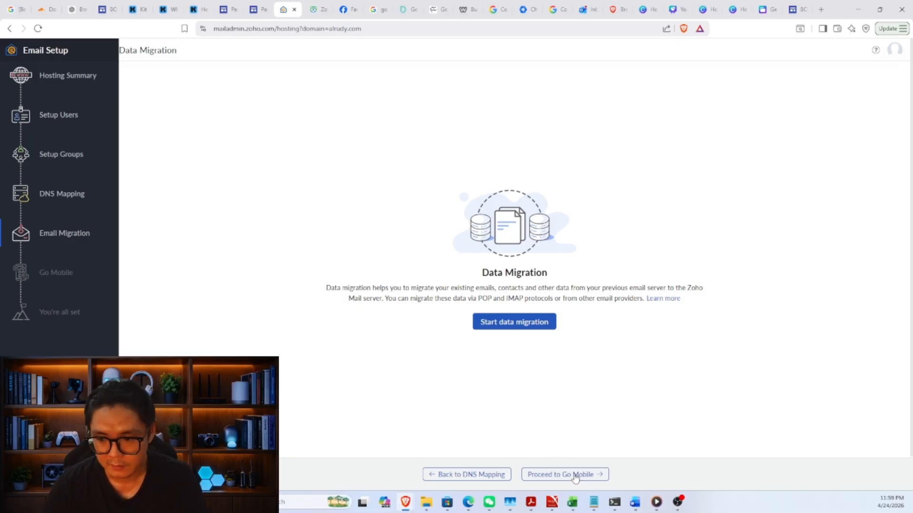
# Step: Skip migration and mobile setup, complete the setup, and go to the new inbox
pyautogui.click(575, 475)
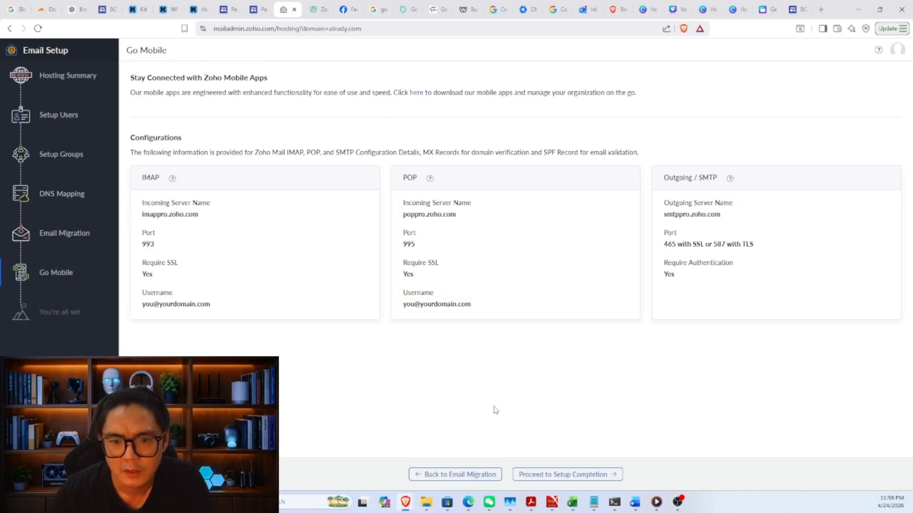
pyautogui.click(601, 477)
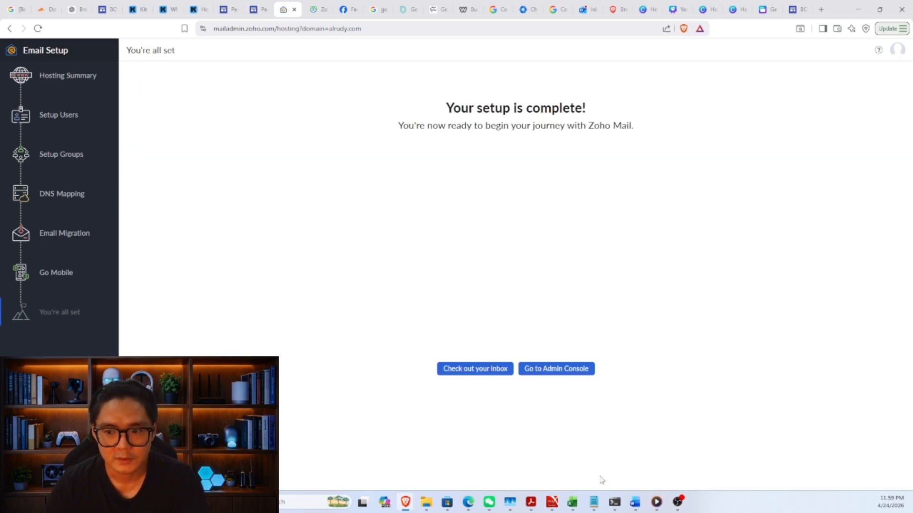
pyautogui.click(482, 370)
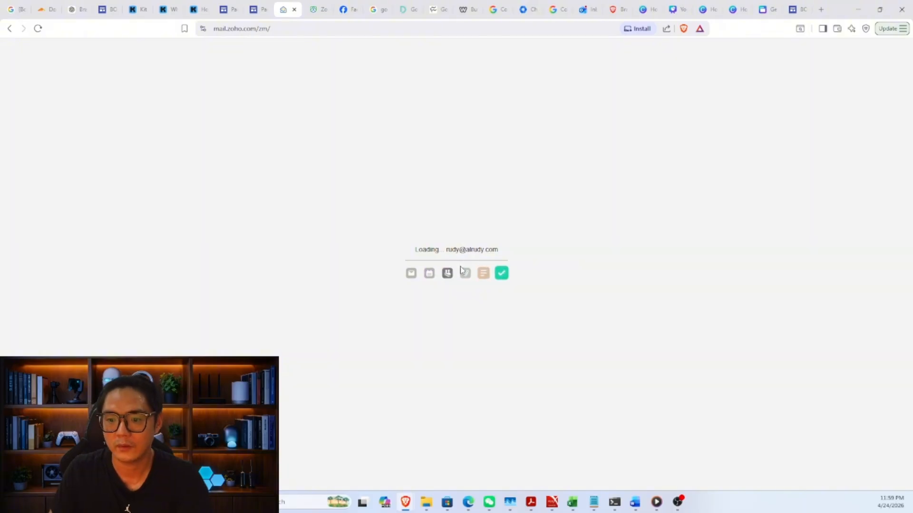
# Step: Send a test mail 'Hello' ('Hello from Zoho MAil my first custom email.') and reply from Gmail
pyautogui.moveTo(446, 250); pyautogui.dragTo(471, 250)
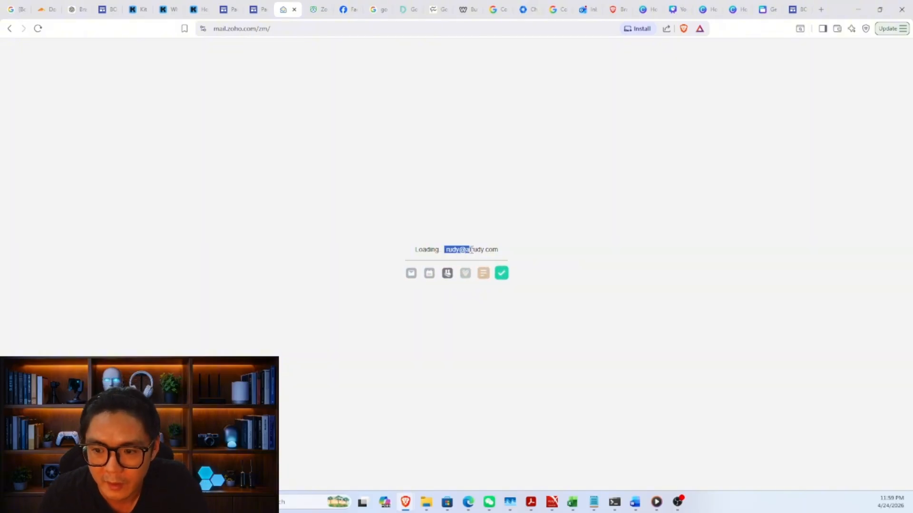
pyautogui.click(476, 250)
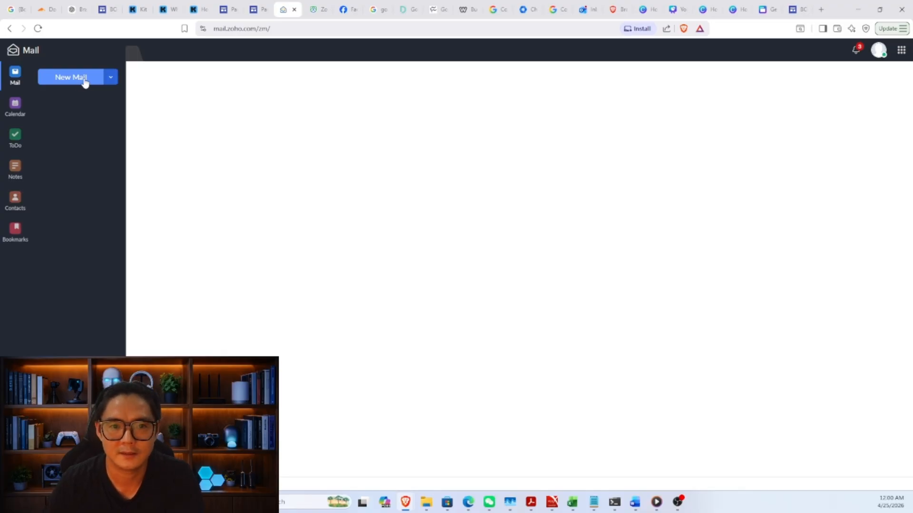
pyautogui.click(97, 85)
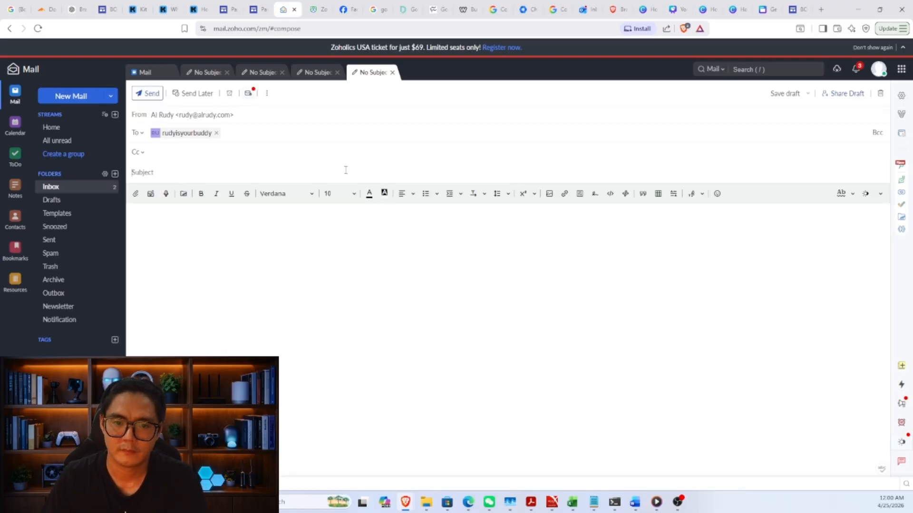
pyautogui.click(345, 170)
pyautogui.write('Hello')
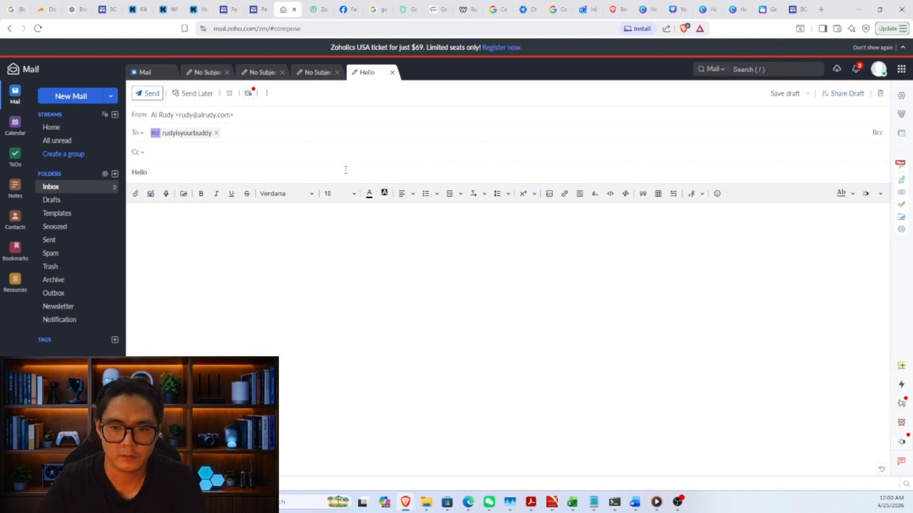
pyautogui.click(332, 212)
pyautogui.write('Hell')
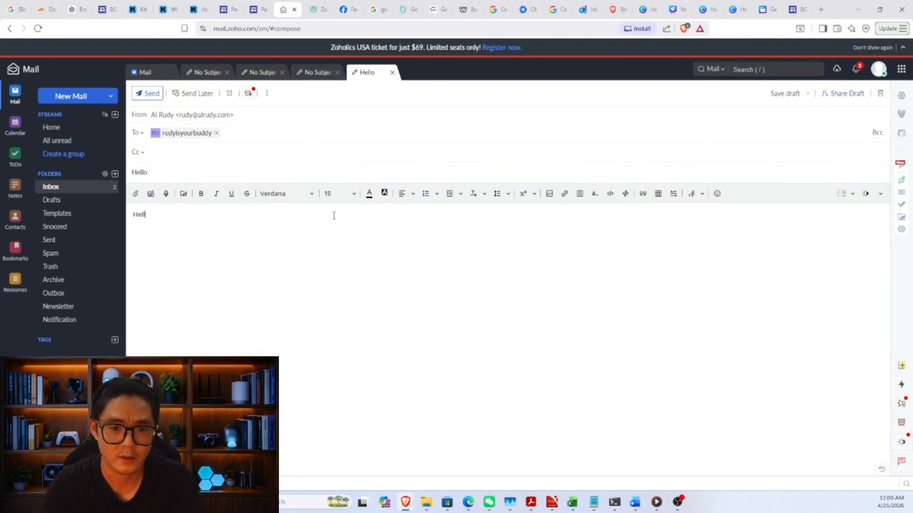
pyautogui.write('o from Zoho ')
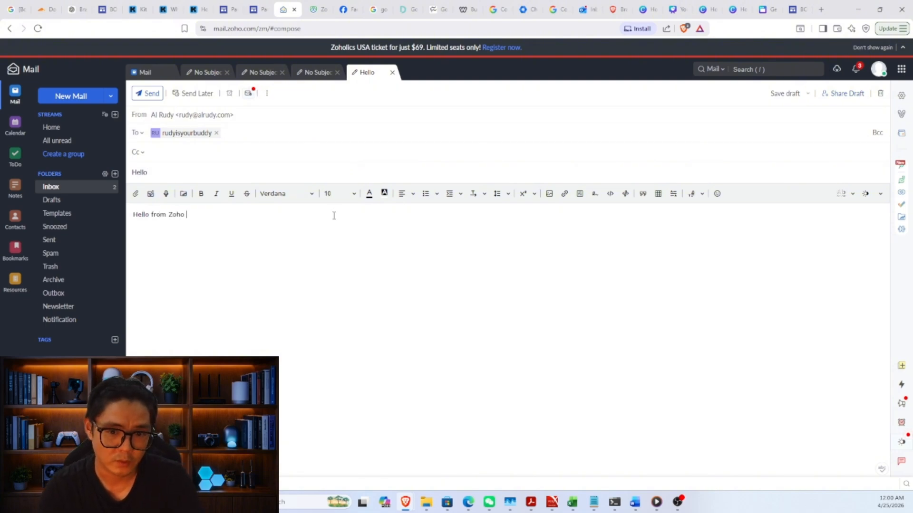
pyautogui.write('MAil my ')
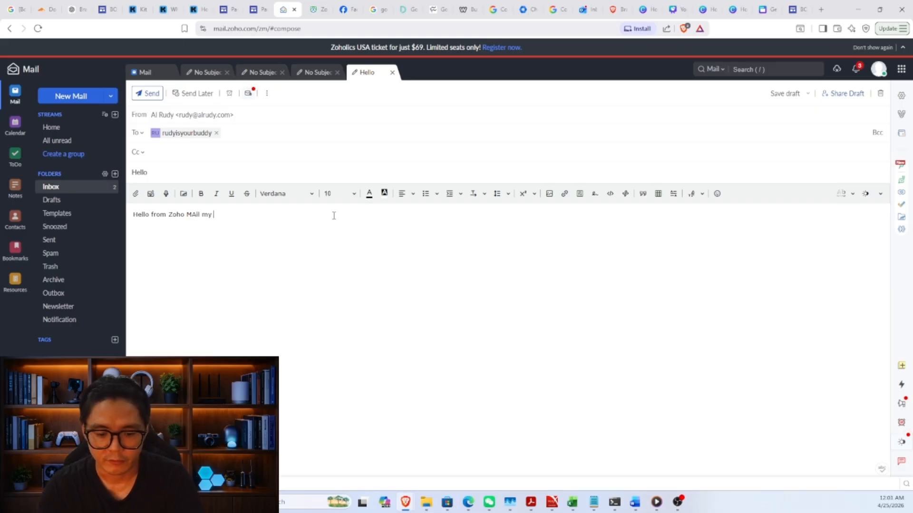
pyautogui.write('first custom email.')
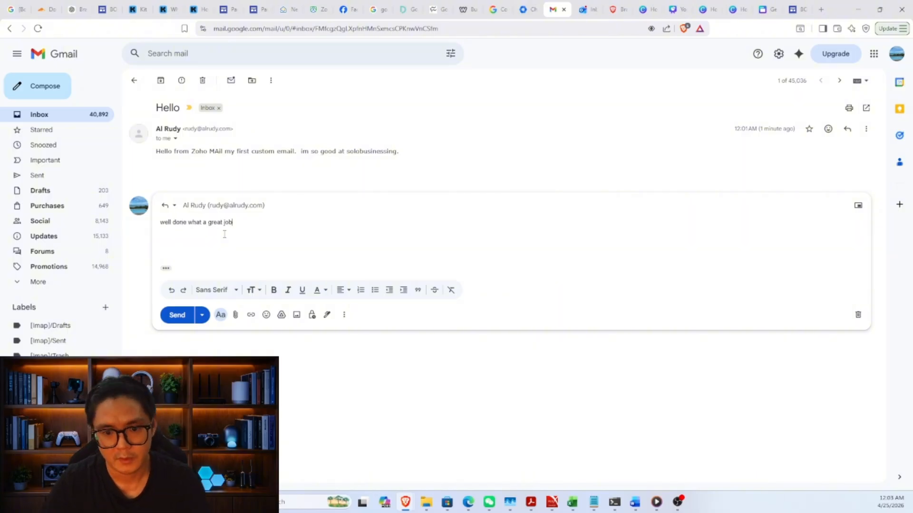
pyautogui.hotkey('ctrl', 'Return')
pyautogui.click(285, 9)
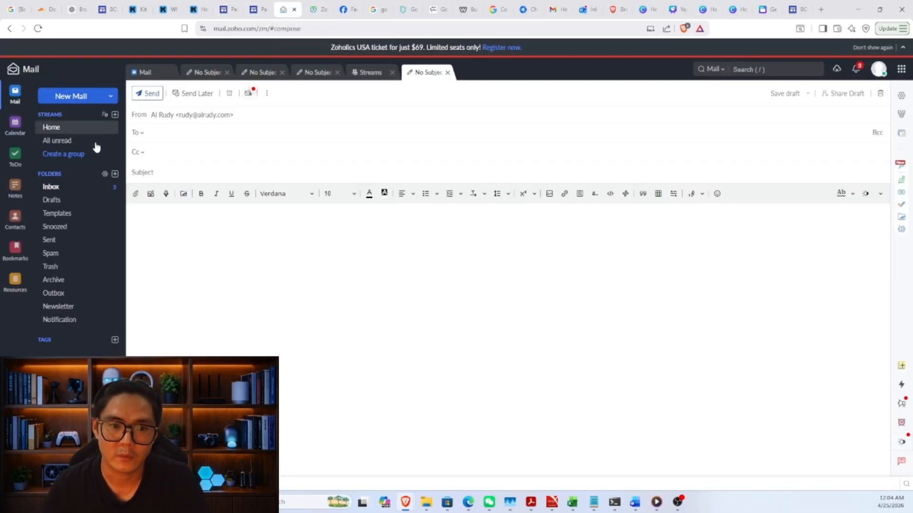
# Step: Open unread inbox messages and read the Re: Hello reply
pyautogui.click(107, 193)
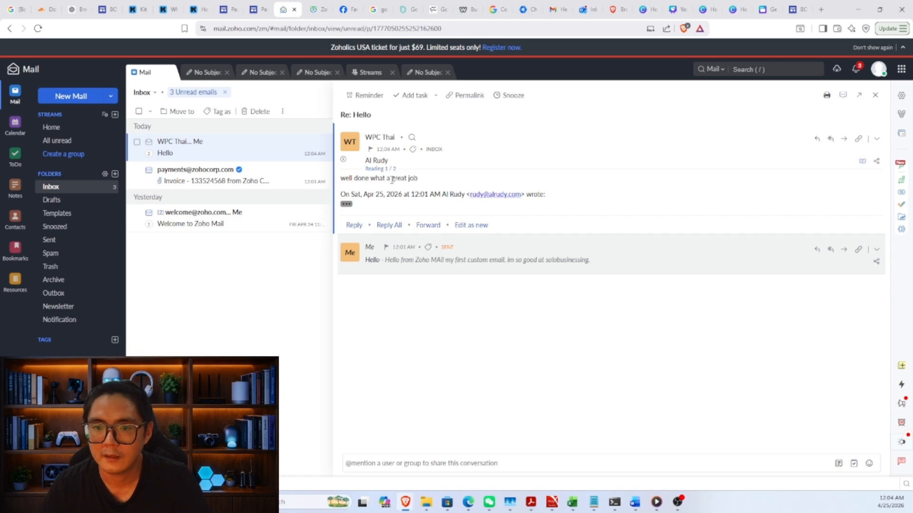
pyautogui.moveTo(345, 178)
pyautogui.mouseDown()
pyautogui.moveTo(413, 178)
pyautogui.moveTo(340, 179)
pyautogui.mouseUp()
pyautogui.click(413, 179)
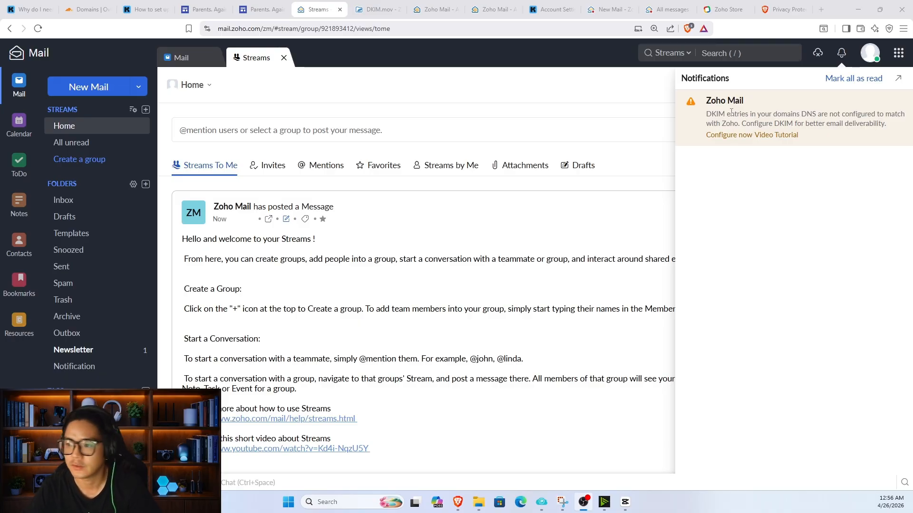
pyautogui.moveTo(708, 113); pyautogui.dragTo(893, 128)
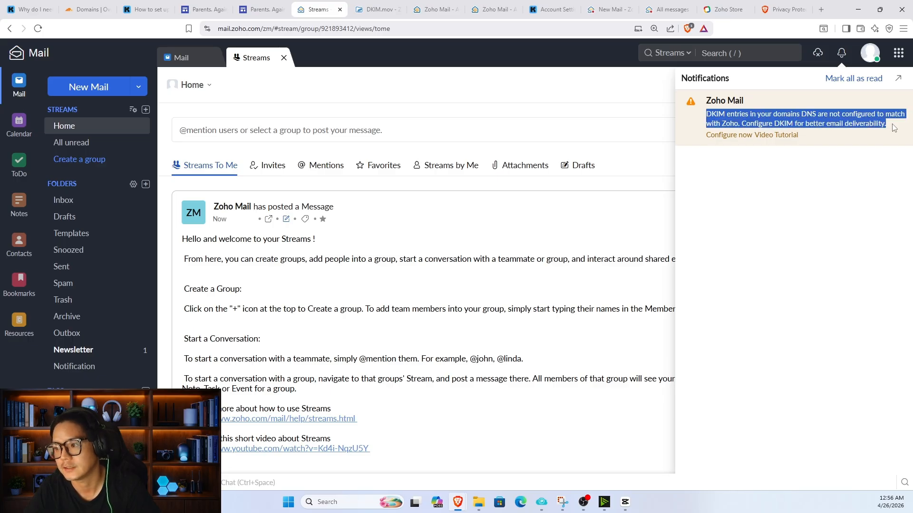
pyautogui.click(817, 122)
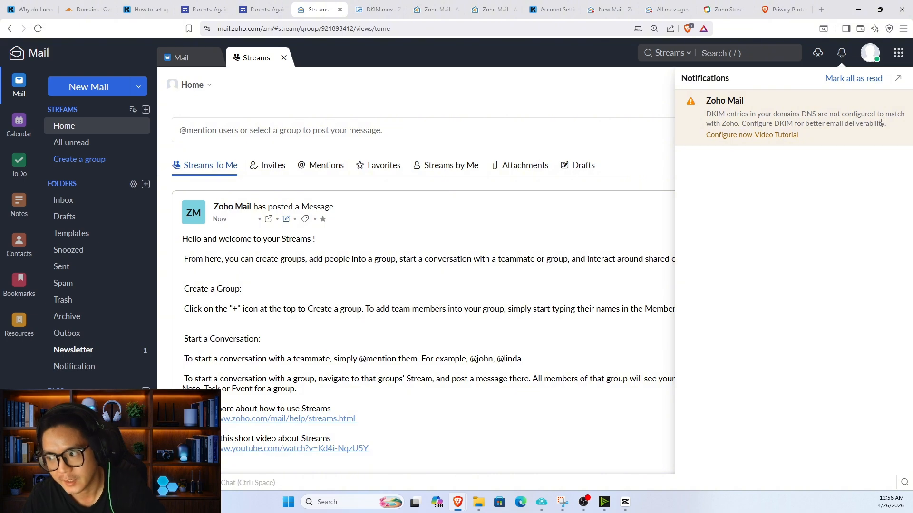
pyautogui.moveTo(884, 124); pyautogui.dragTo(821, 123)
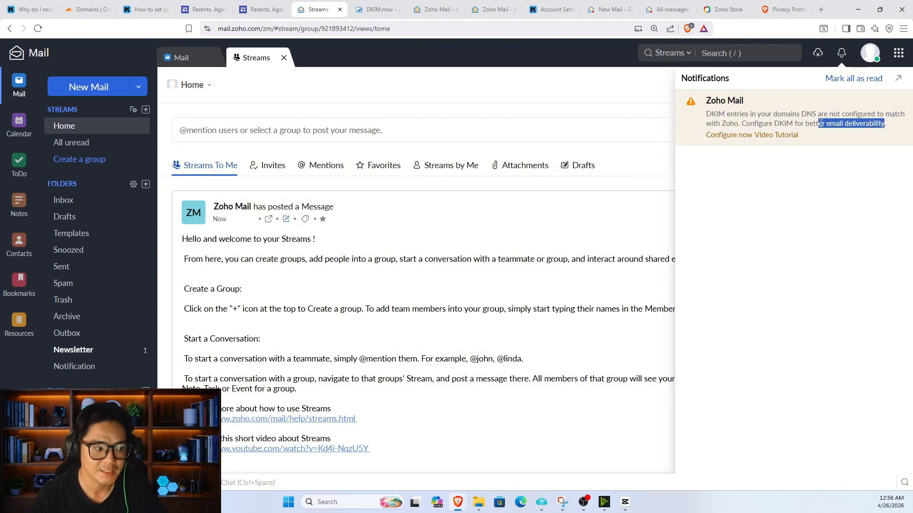
# Step: Publish the zmail._domainkey DKIM record for alrudy.com through Cloudflare and confirm it verified
pyautogui.click(726, 136)
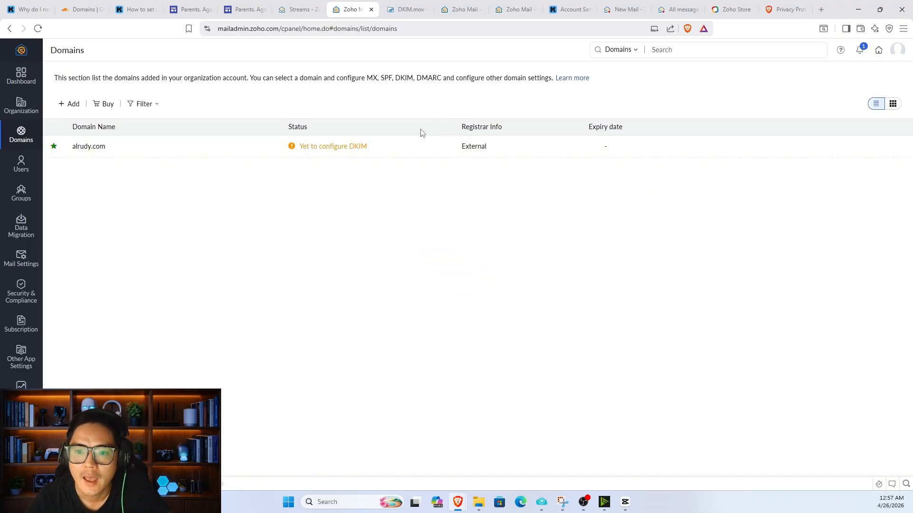
pyautogui.click(340, 147)
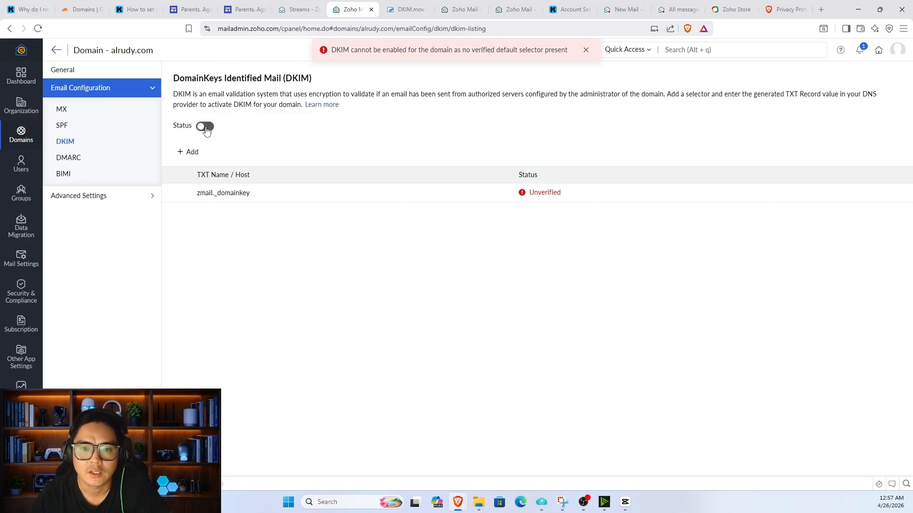
pyautogui.click(547, 196)
pyautogui.click(496, 338)
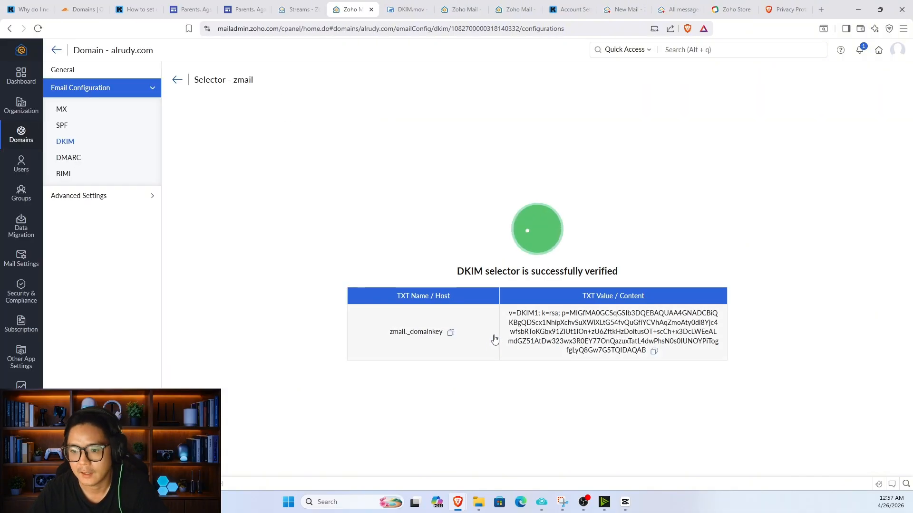
pyautogui.moveTo(448, 249); pyautogui.dragTo(620, 359)
pyautogui.click(620, 359)
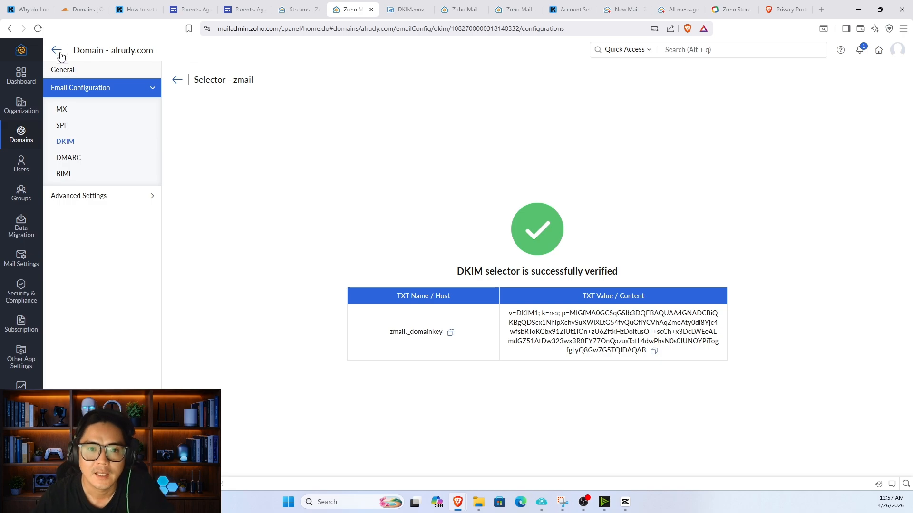
pyautogui.click(516, 4)
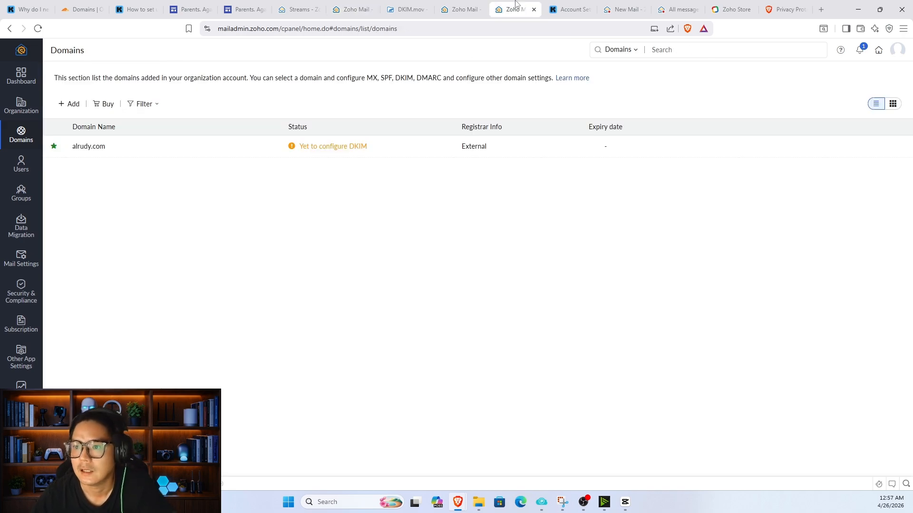
pyautogui.click(38, 29)
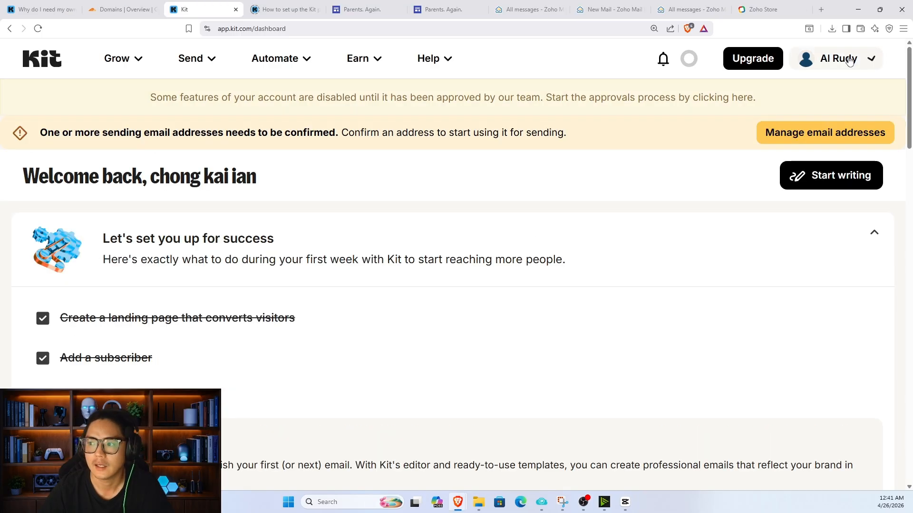
pyautogui.click(838, 58)
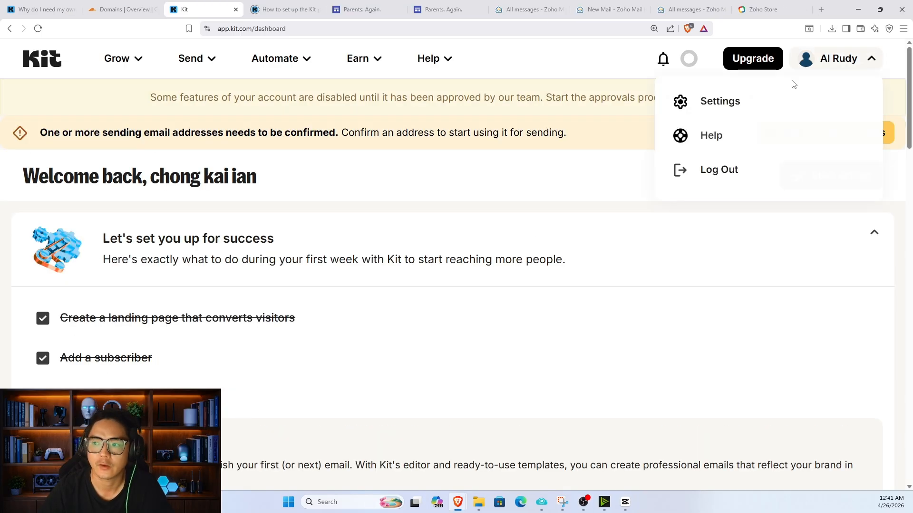
pyautogui.click(778, 100)
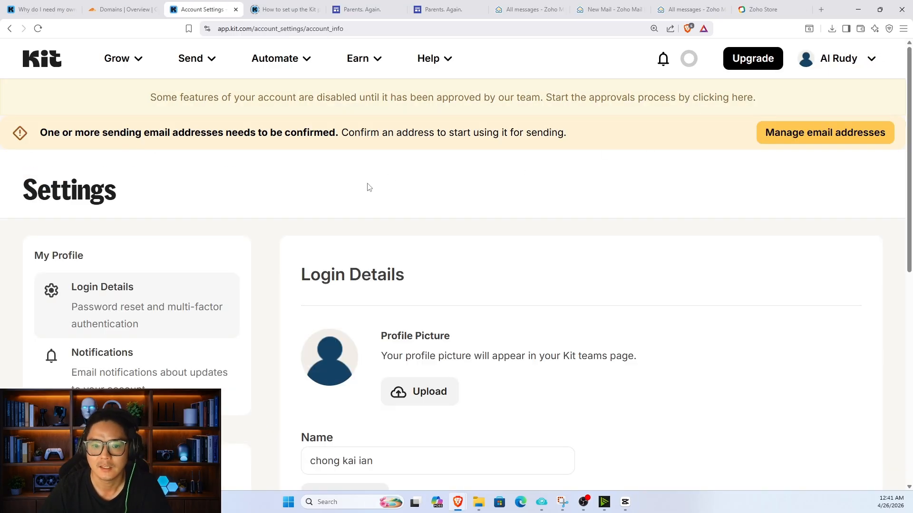
pyautogui.scroll(-4, 333, 183)
pyautogui.scroll(-2, 314, 180)
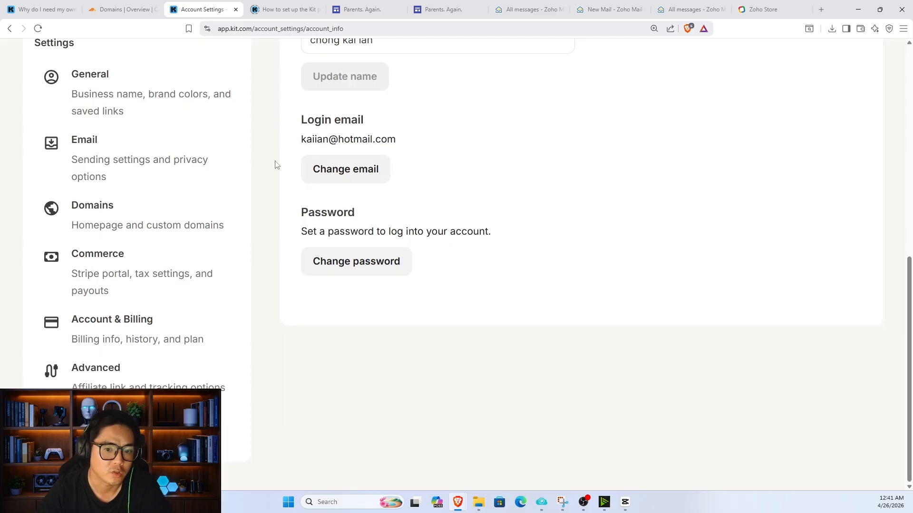
pyautogui.click(142, 159)
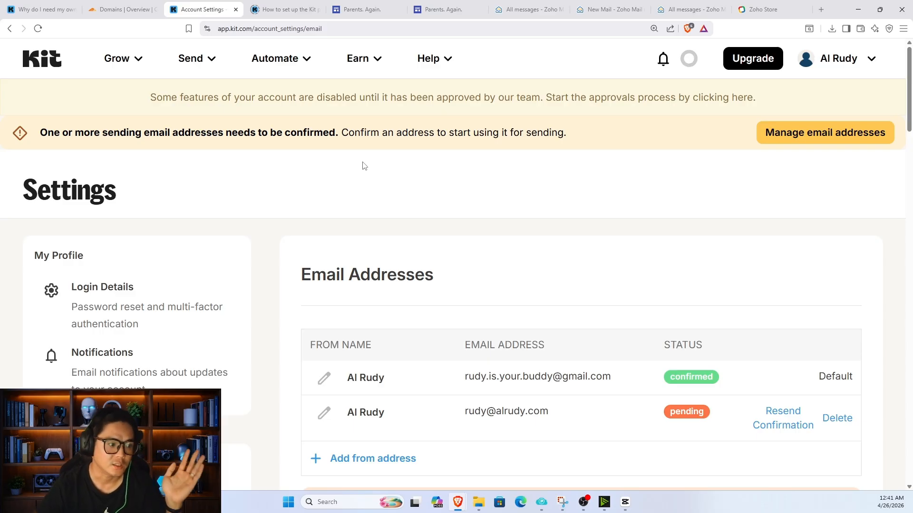
pyautogui.scroll(-3, 380, 171)
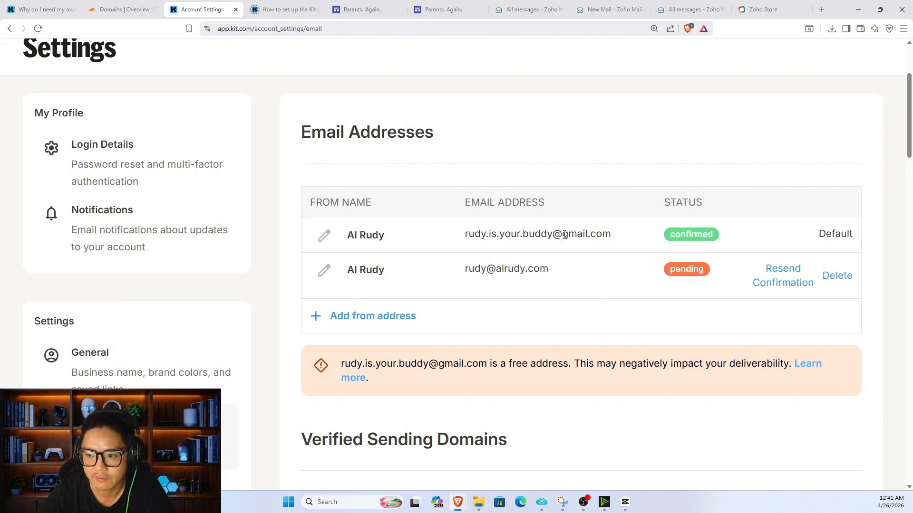
pyautogui.moveTo(563, 235); pyautogui.dragTo(611, 229)
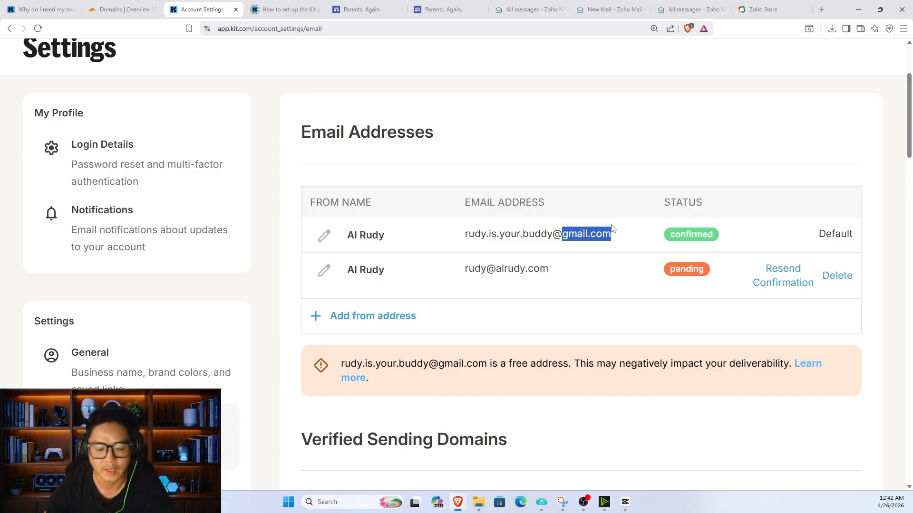
pyautogui.click(589, 264)
pyautogui.scroll(-2, 523, 292)
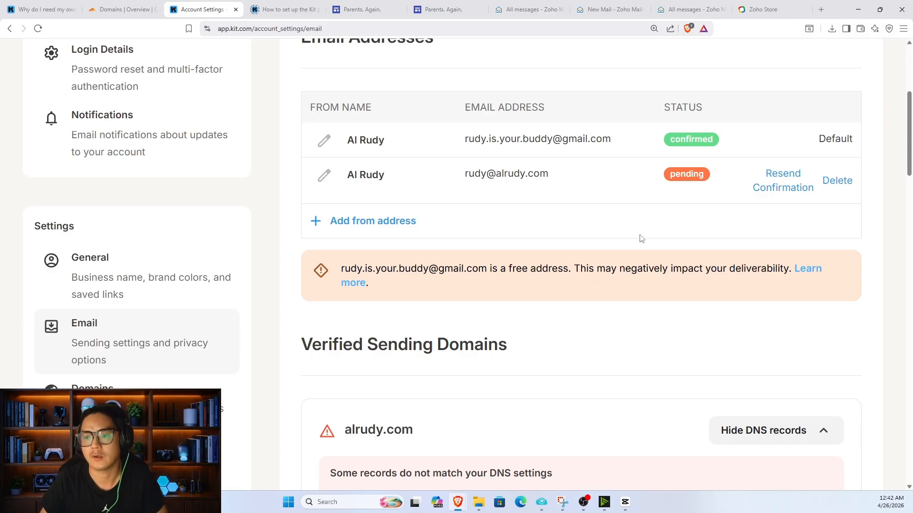
pyautogui.moveTo(552, 177); pyautogui.dragTo(486, 175)
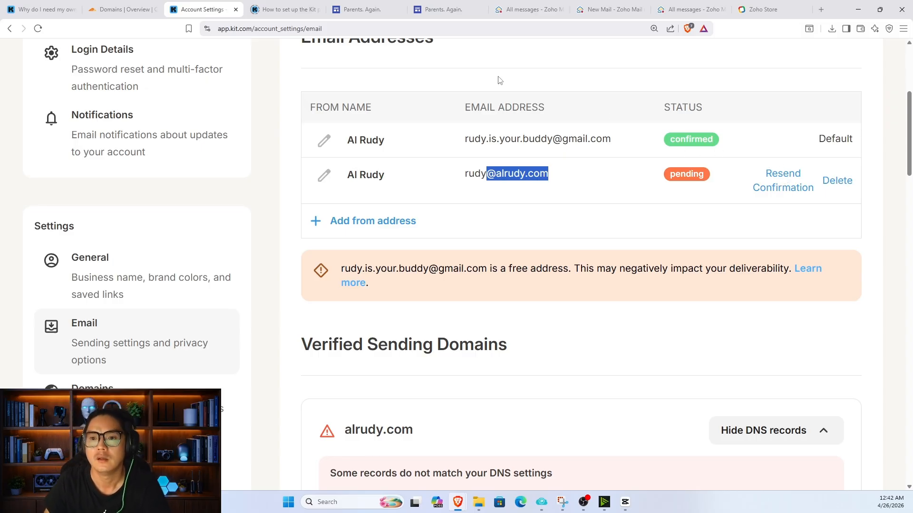
# Step: Open Kit's verification email in the Zoho Mail inbox and verify the alrudy.com sending address
pyautogui.click(575, 7)
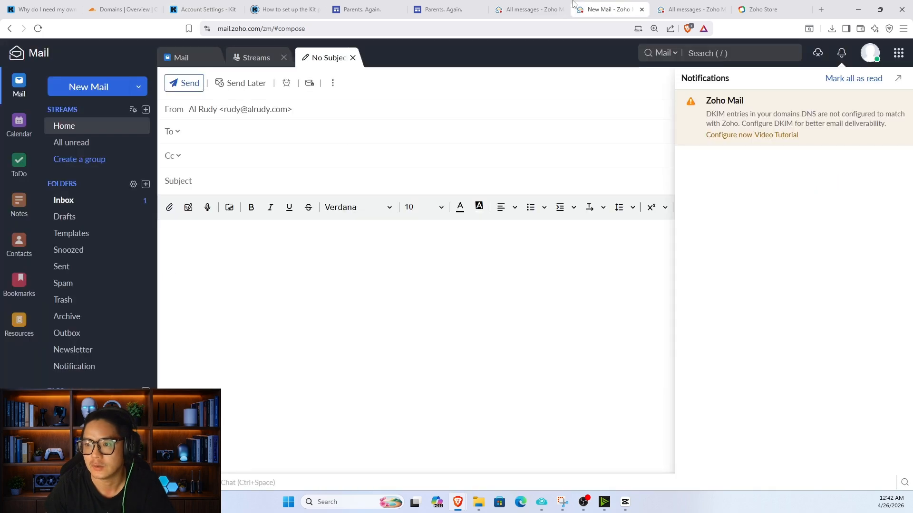
pyautogui.click(524, 9)
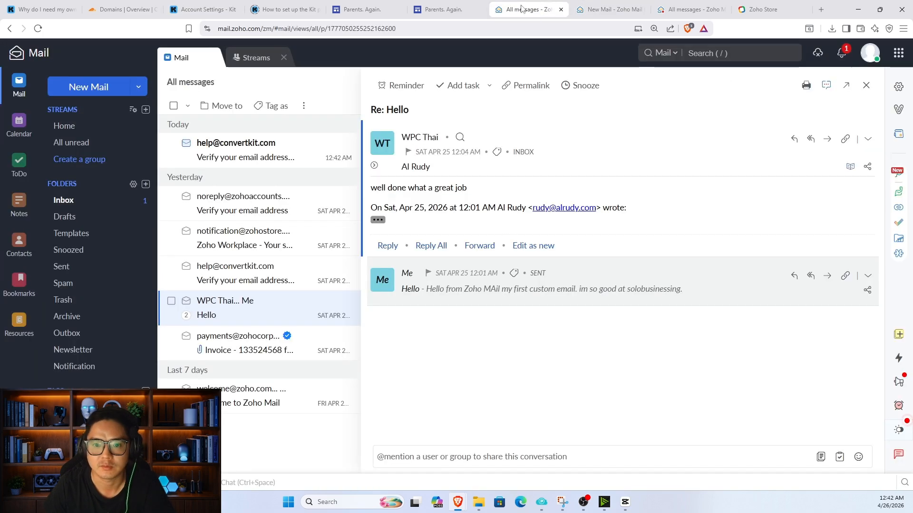
pyautogui.click(254, 153)
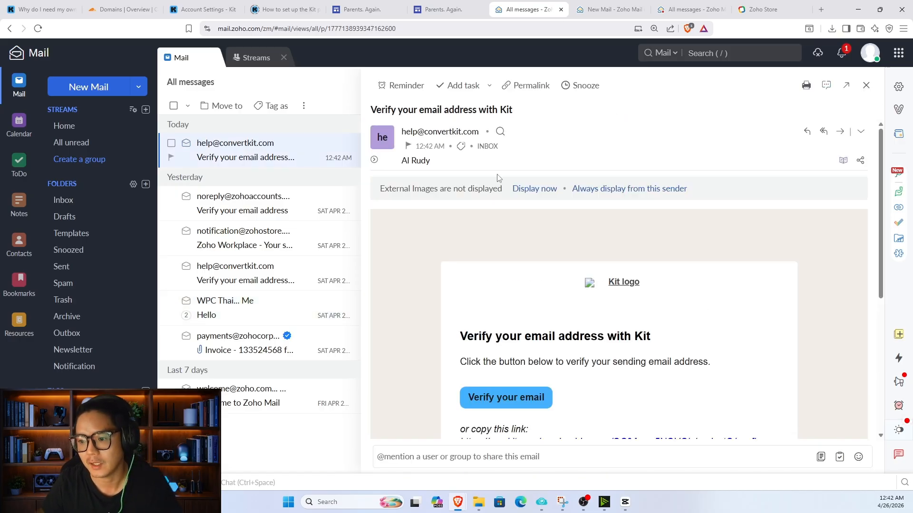
pyautogui.scroll(-3, 550, 255)
pyautogui.click(532, 306)
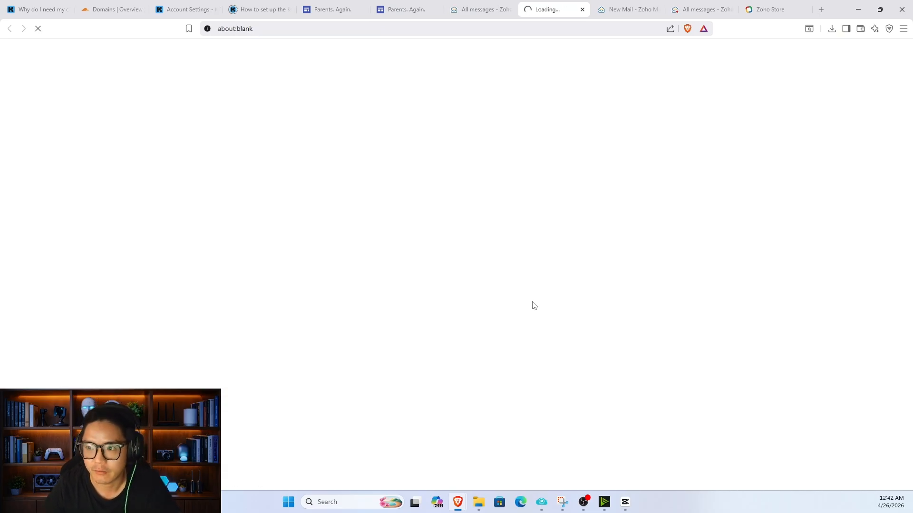
pyautogui.scroll(-3, 543, 222)
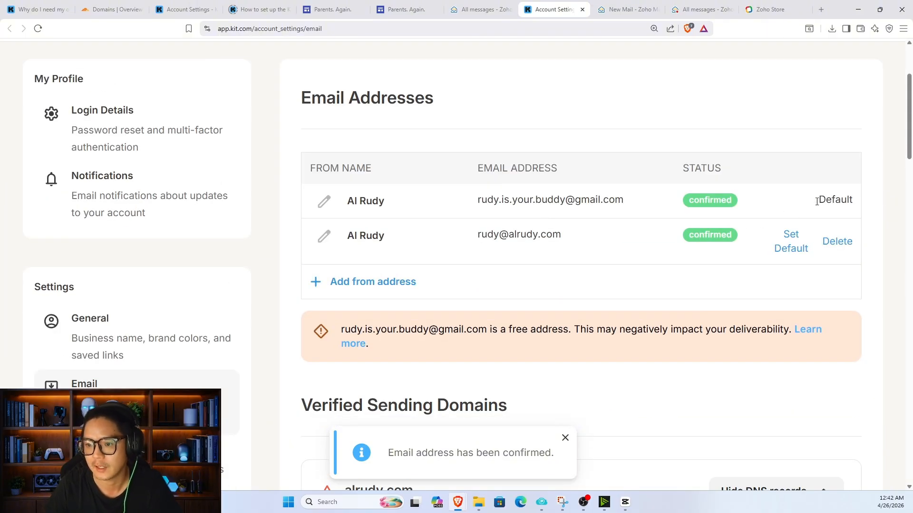
# Step: Make the alrudy.com address Kit's default sender in place of the gmail address
pyautogui.click(325, 202)
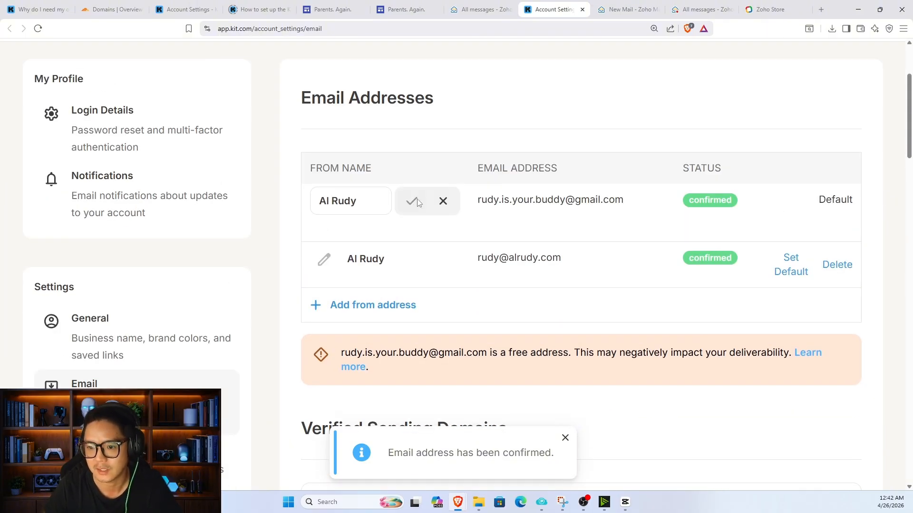
pyautogui.click(444, 201)
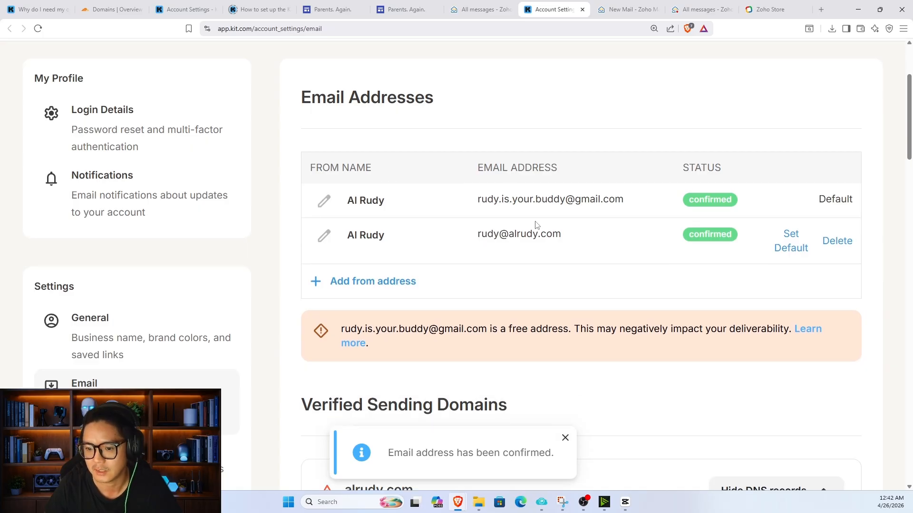
pyautogui.scroll(-2, 536, 223)
pyautogui.click(786, 147)
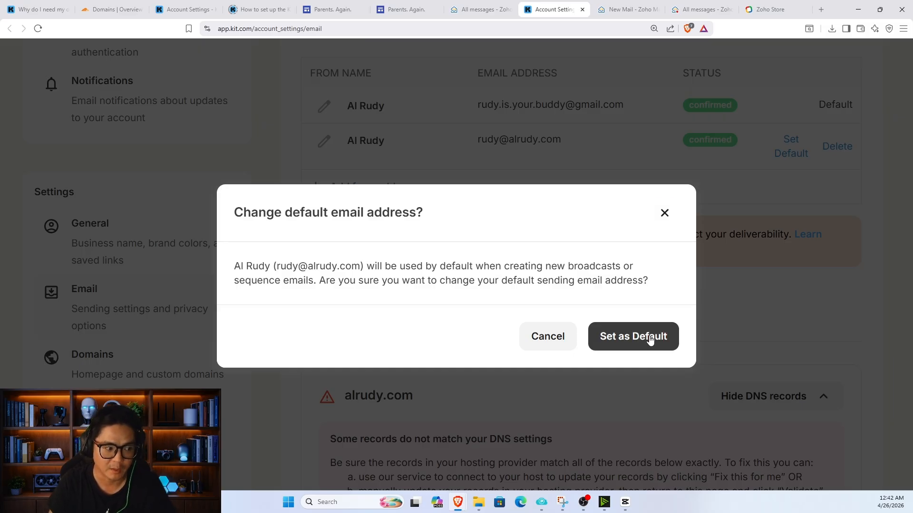
pyautogui.click(650, 339)
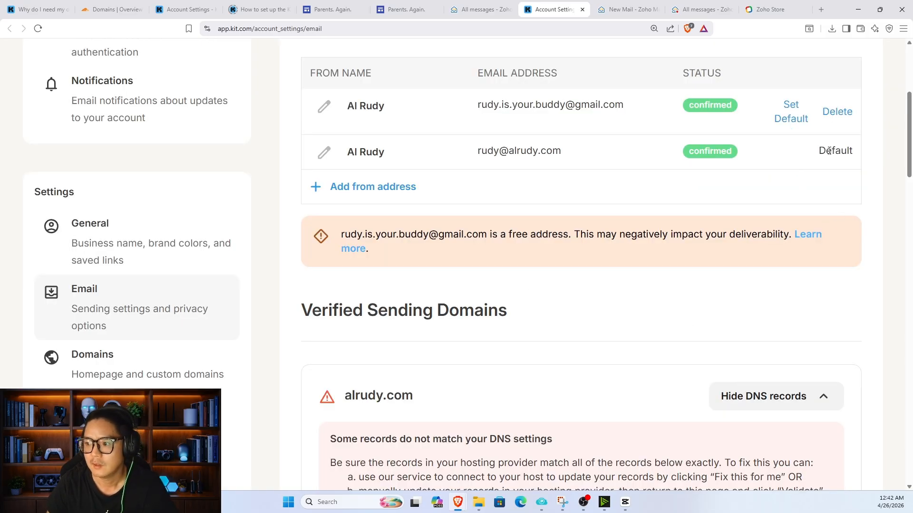
# Step: Remove the gmail sender and review alrudy.com's DNS mismatch warning
pyautogui.scroll(1, 827, 155)
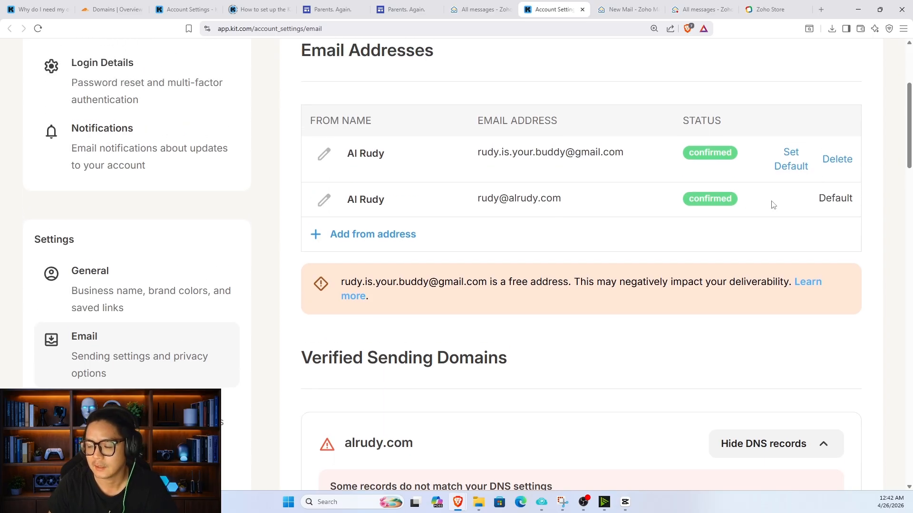
pyautogui.click(840, 162)
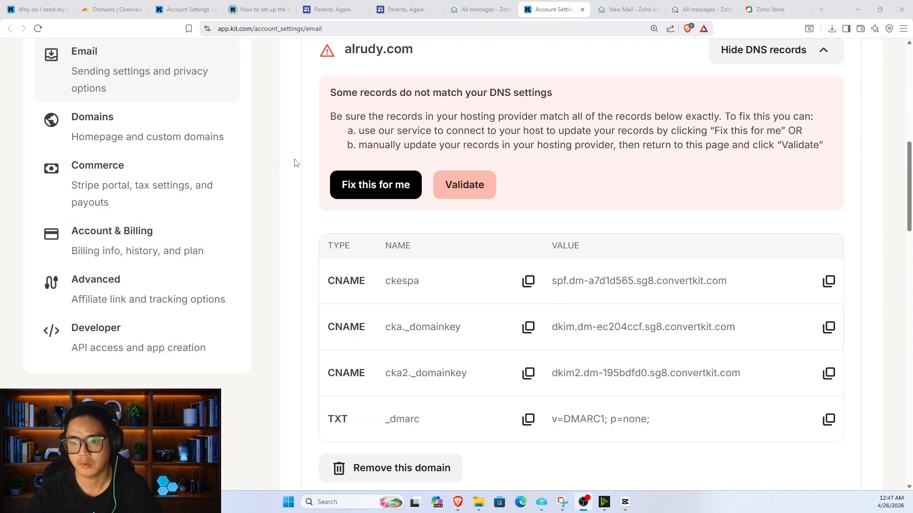
pyautogui.moveTo(331, 94); pyautogui.dragTo(555, 98)
# Step: Start Kit's automatic DNS fix for alrudy.com and submit the domain e-mail address to Entri
pyautogui.click(549, 103)
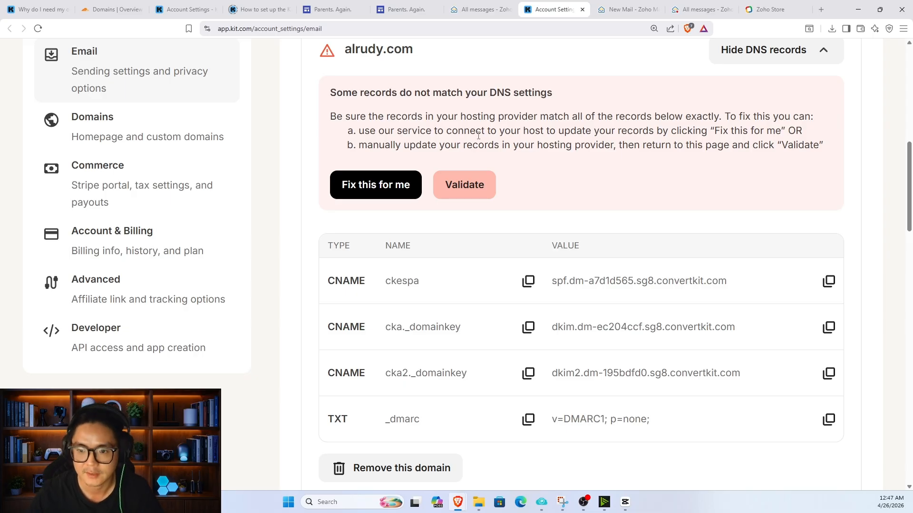
pyautogui.click(400, 188)
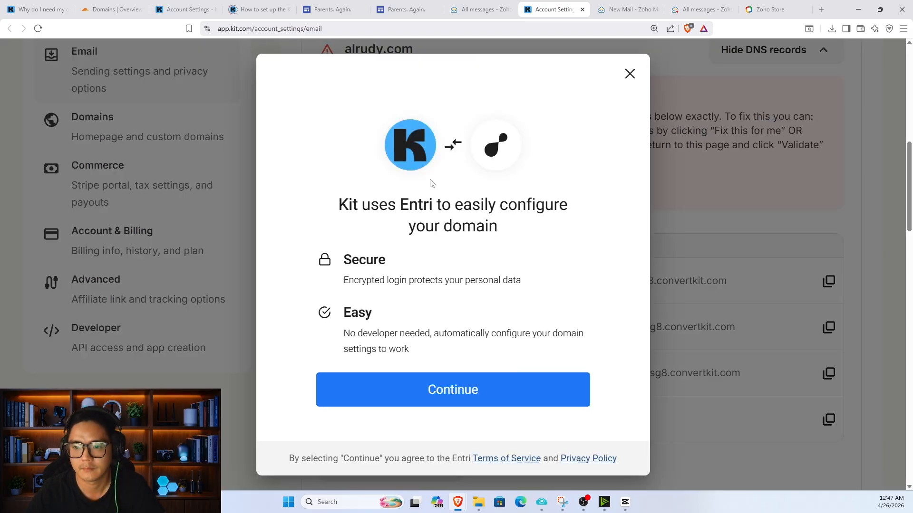
pyautogui.click(471, 389)
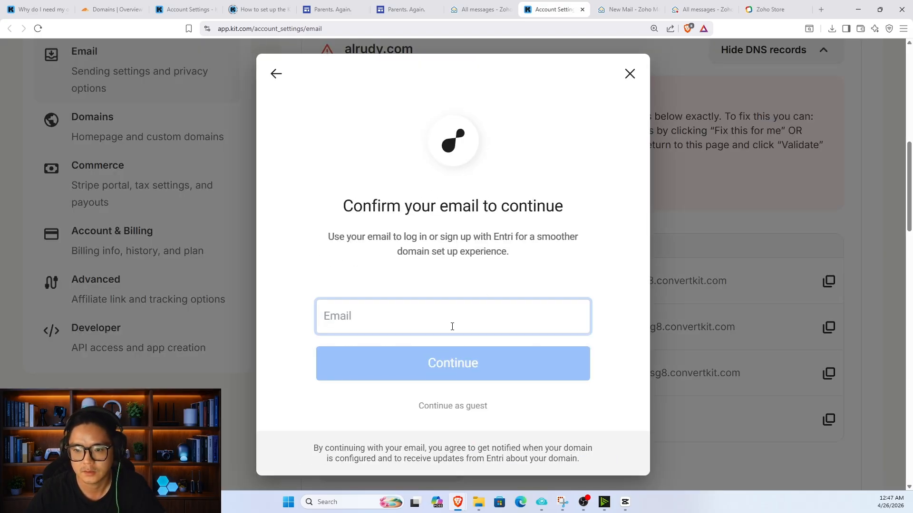
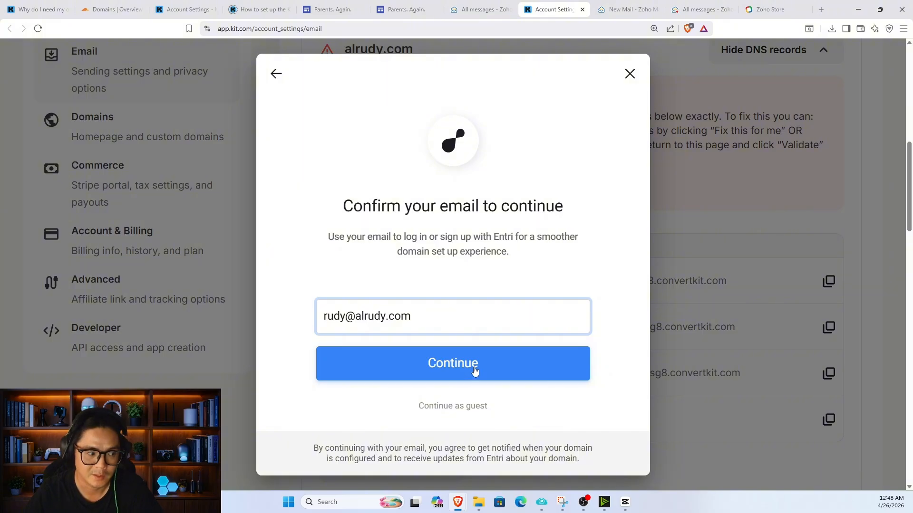
pyautogui.click(477, 366)
# Step: Copy the one-time code from the Zoho mailbox and submit it in Entri's verification boxes
pyautogui.click(694, 10)
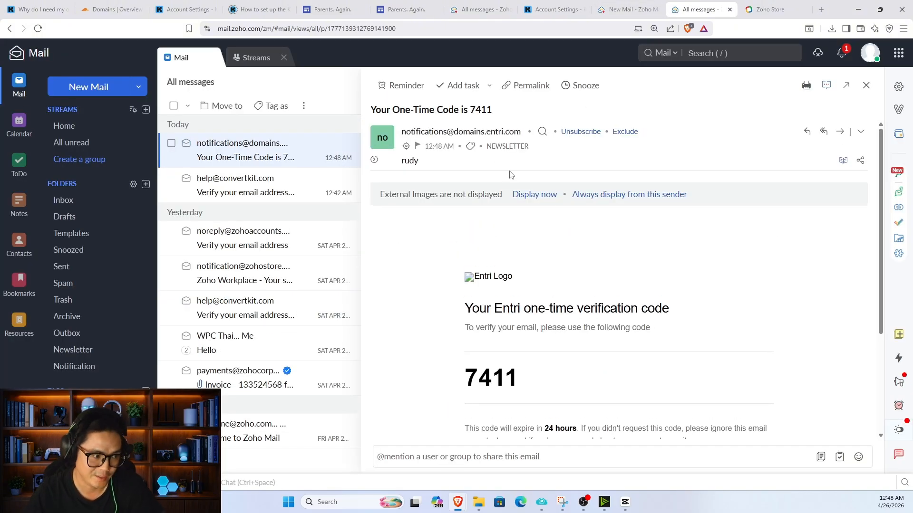
pyautogui.doubleClick(483, 110)
pyautogui.hotkey('ctrl', 'c')
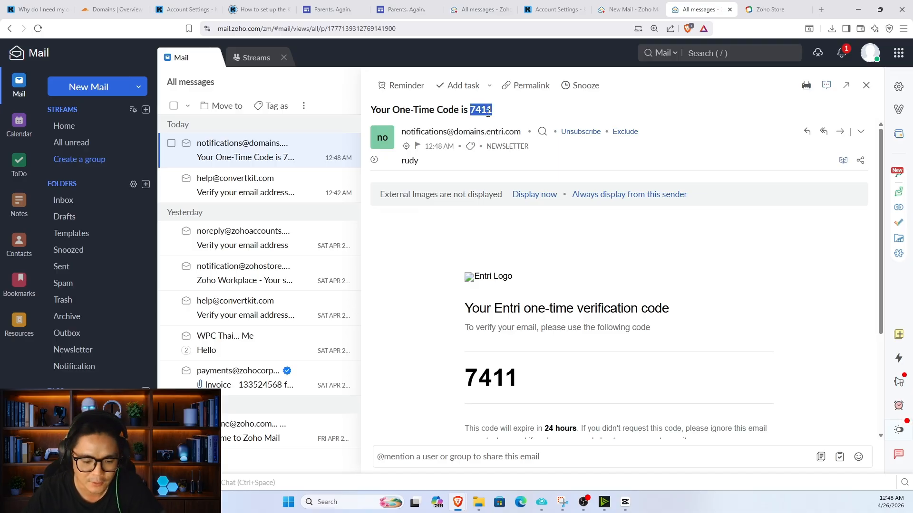
pyautogui.click(613, 7)
pyautogui.click(554, 9)
pyautogui.click(445, 288)
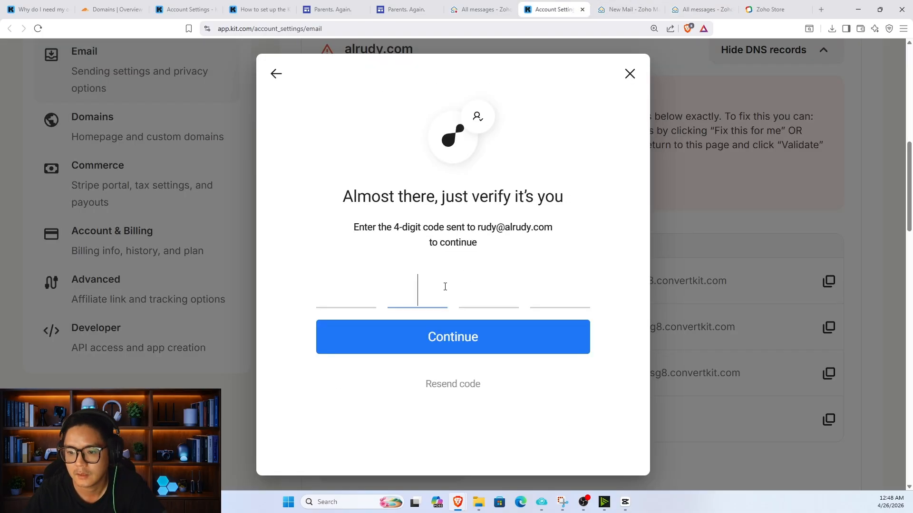
pyautogui.hotkey('ctrl', 'v')
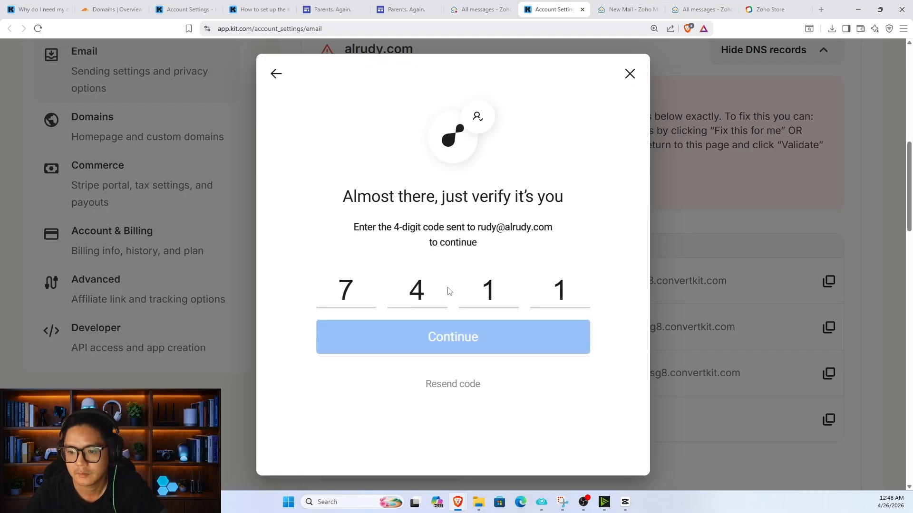
pyautogui.click(472, 344)
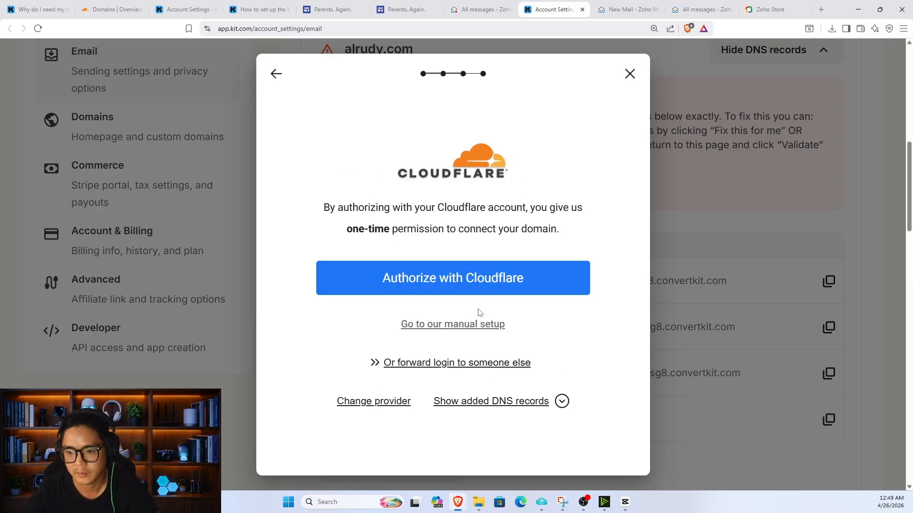
# Step: Authorize Kit's three CNAME records and the _dmarc TXT record for alrudy.com via Cloudflare
pyautogui.click(483, 291)
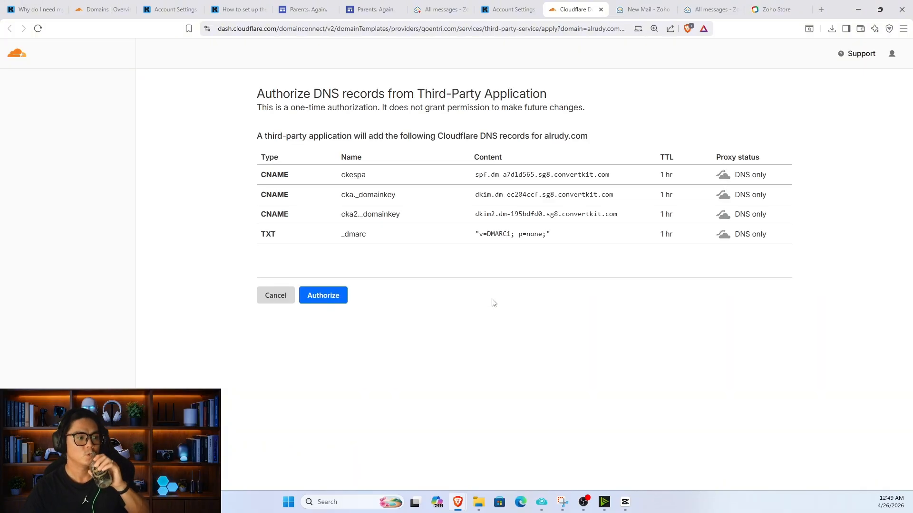
pyautogui.click(341, 295)
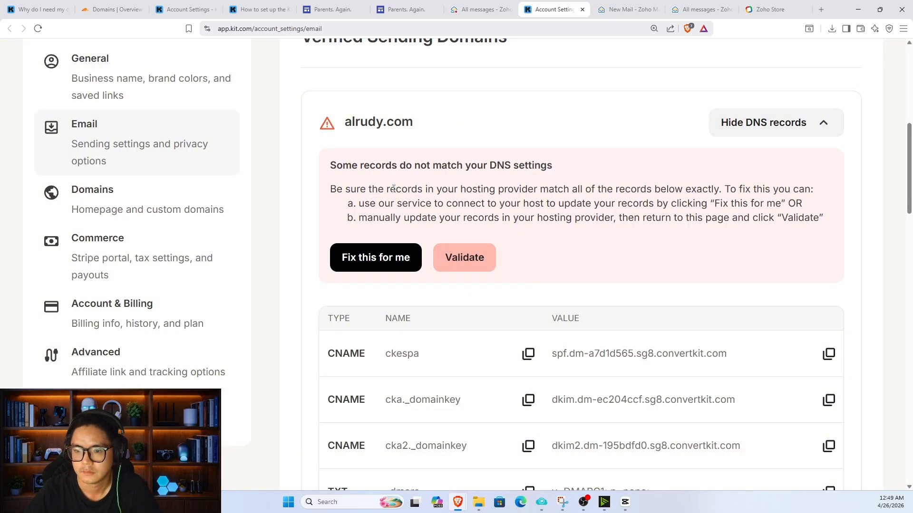
# Step: Validate the alrudy.com DNS records in Kit's sending domain table
pyautogui.scroll(-3, 438, 228)
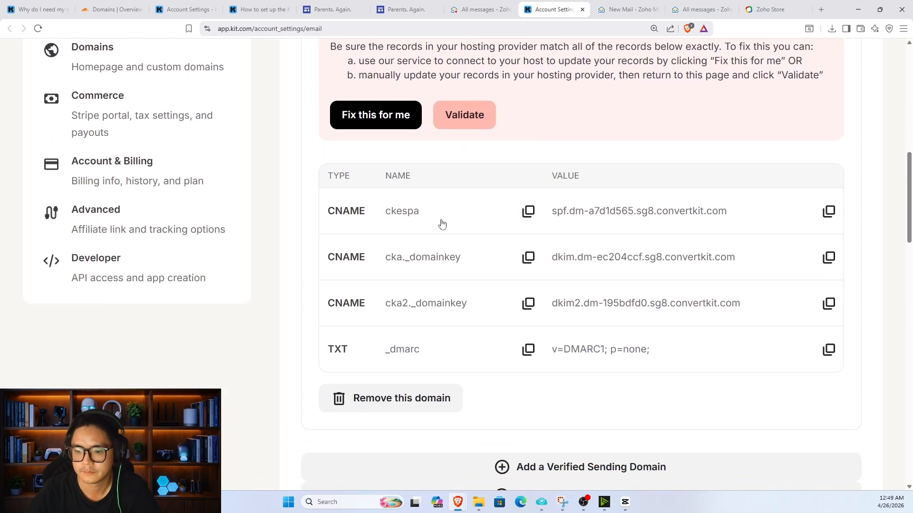
pyautogui.click(457, 125)
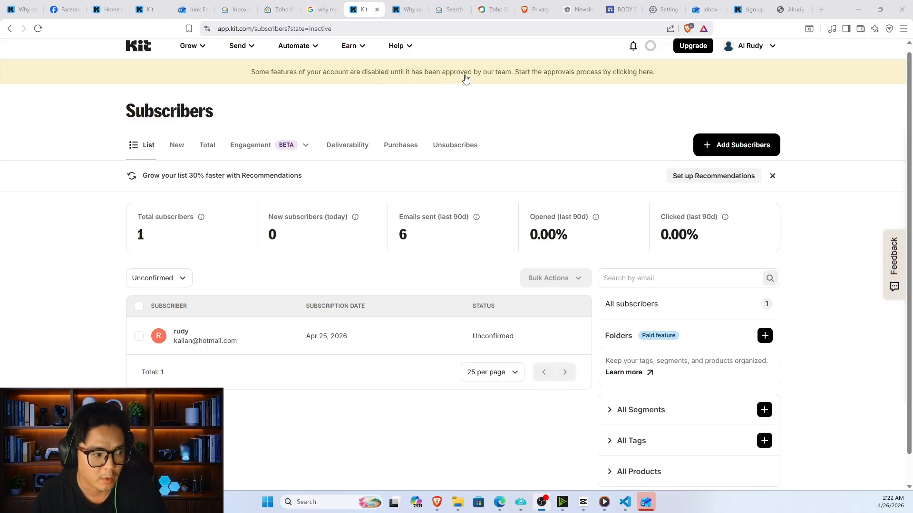
# Step: Start account approval from the Subscribers banner and select the support e-mail address shown
pyautogui.click(542, 79)
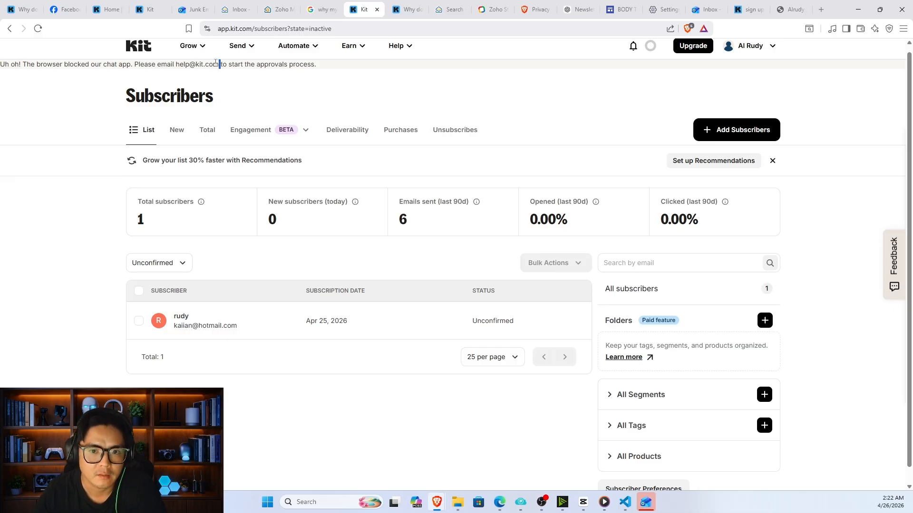
pyautogui.moveTo(215, 63); pyautogui.dragTo(178, 62)
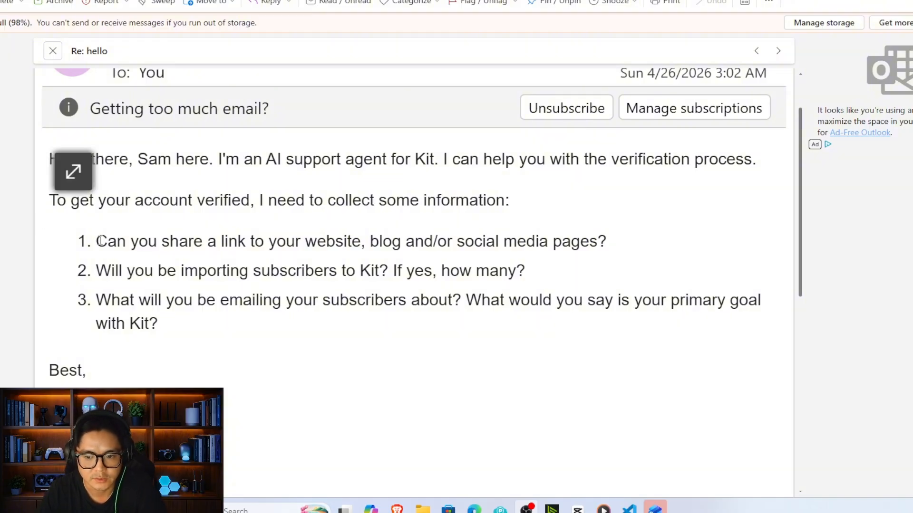
pyautogui.moveTo(100, 242); pyautogui.dragTo(111, 269)
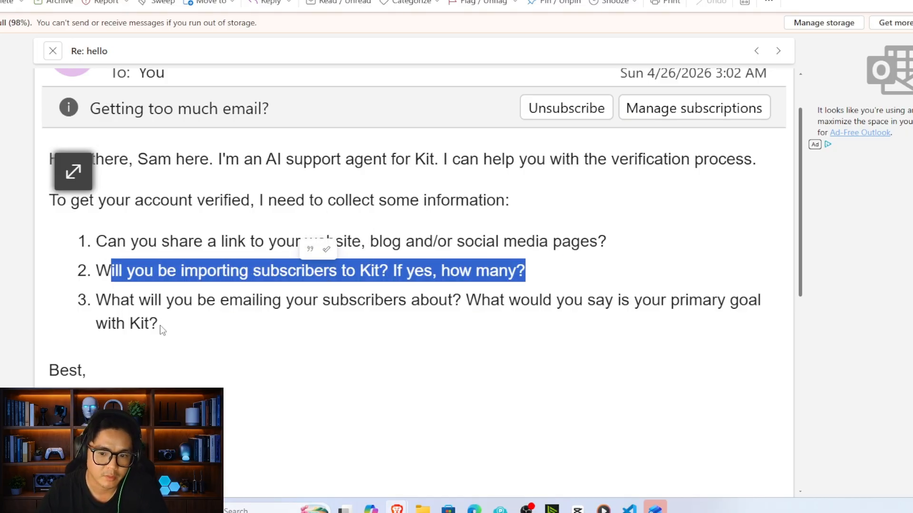
pyautogui.moveTo(161, 330); pyautogui.dragTo(97, 294)
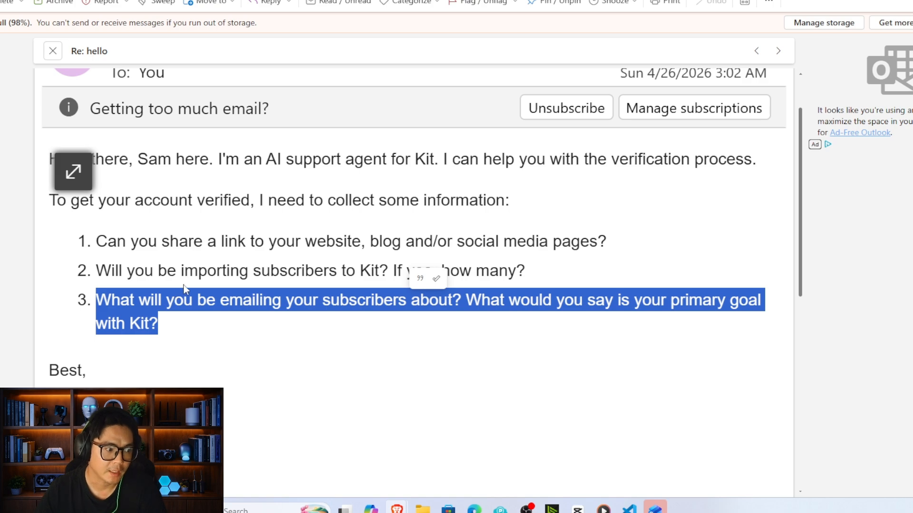